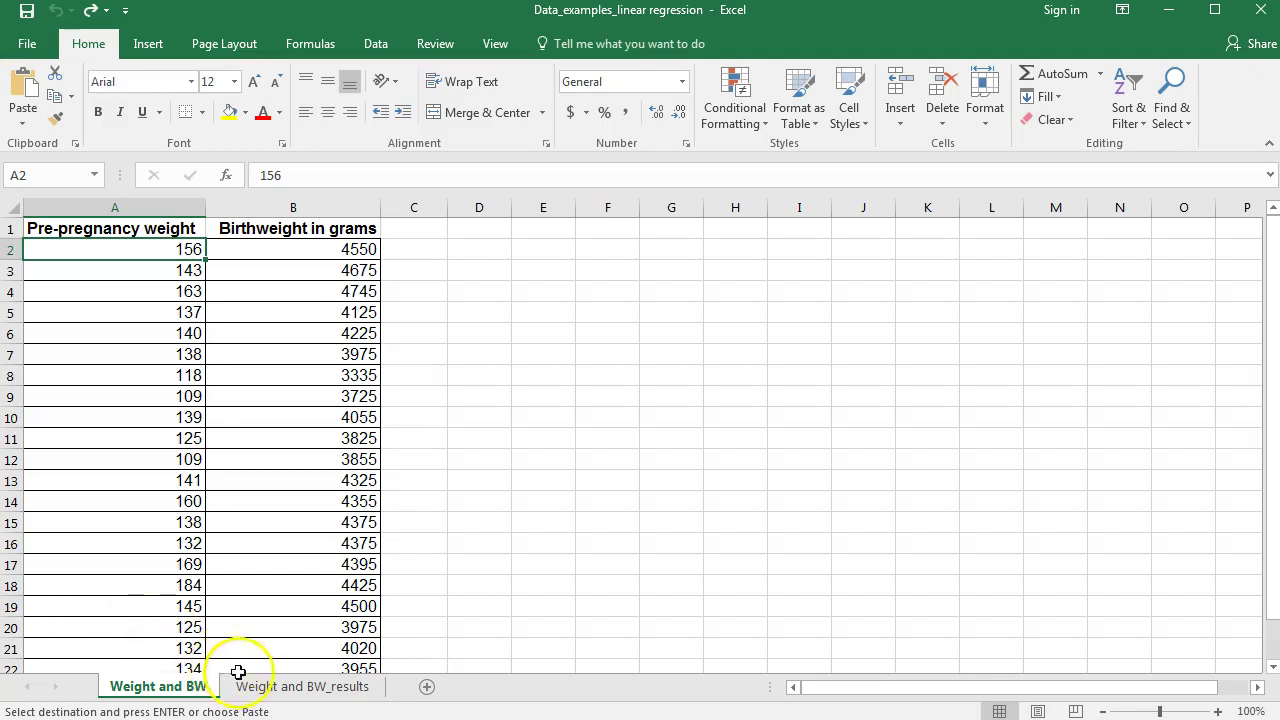
# Review the finished regression output on the Weight and BW_results sheet and return to the Weight and BW sheet.
pyautogui.click(320, 688)
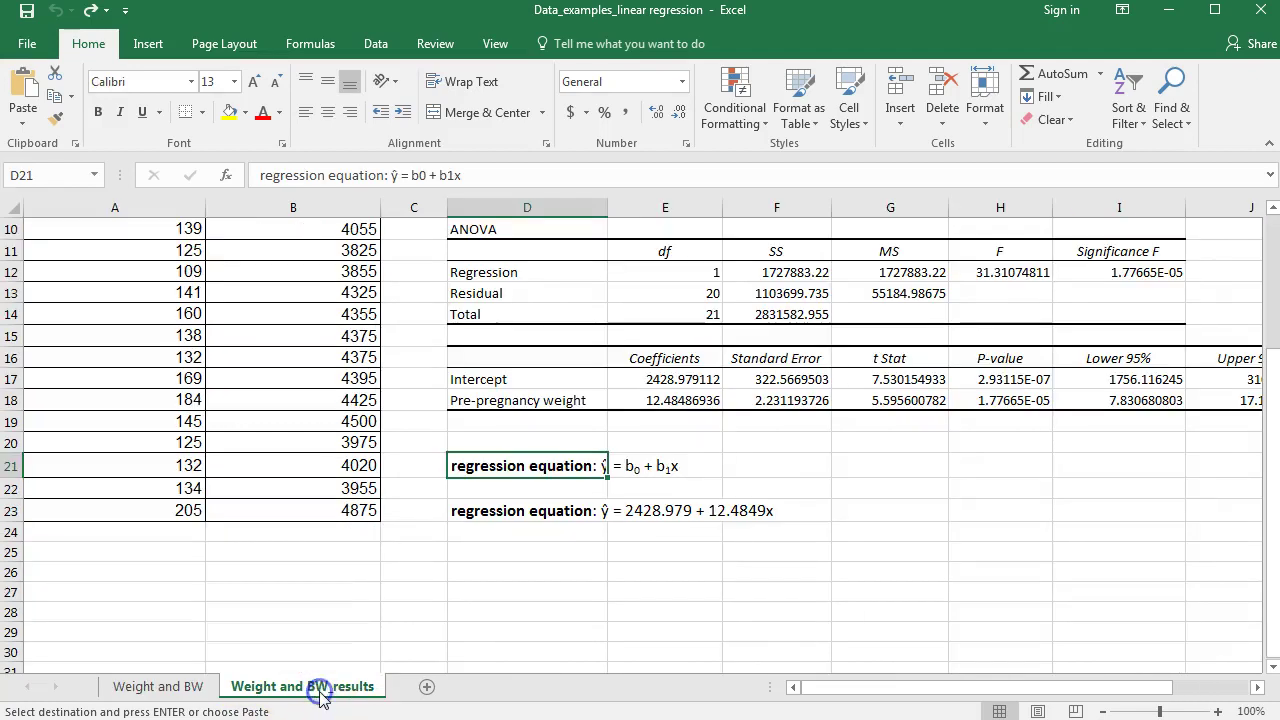
pyautogui.scroll(3, 343, 623)
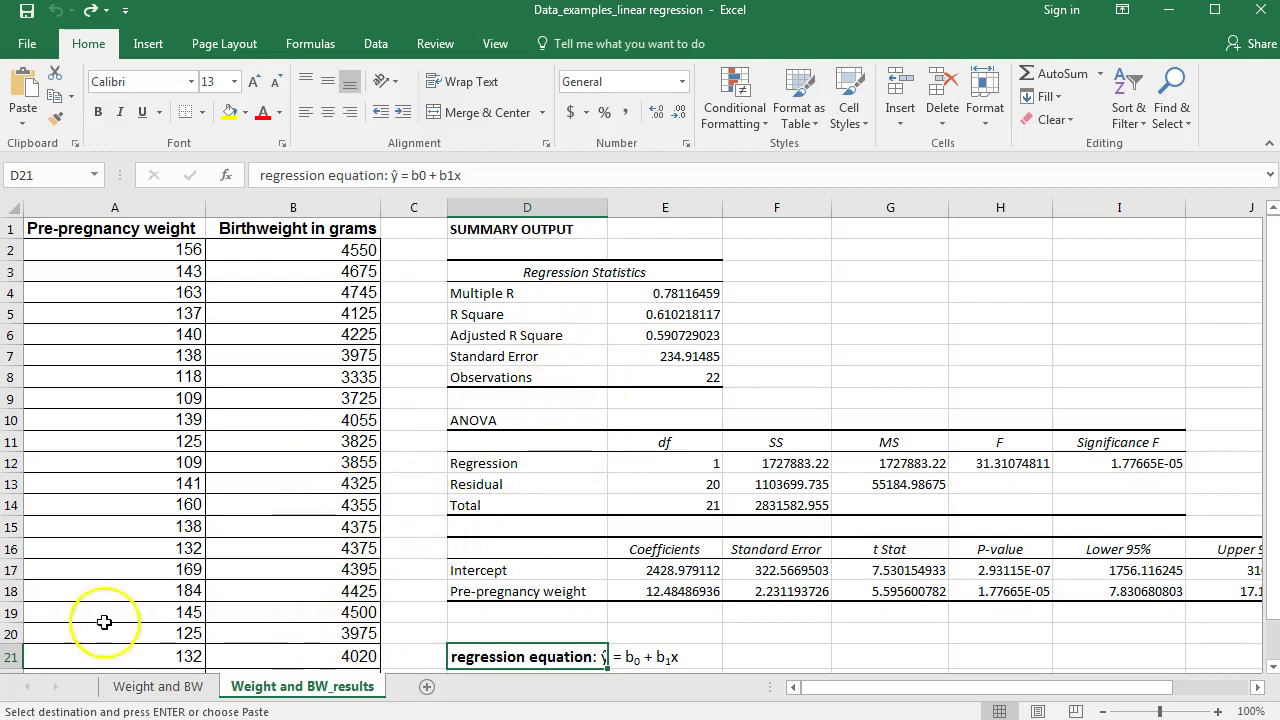
pyautogui.click(157, 687)
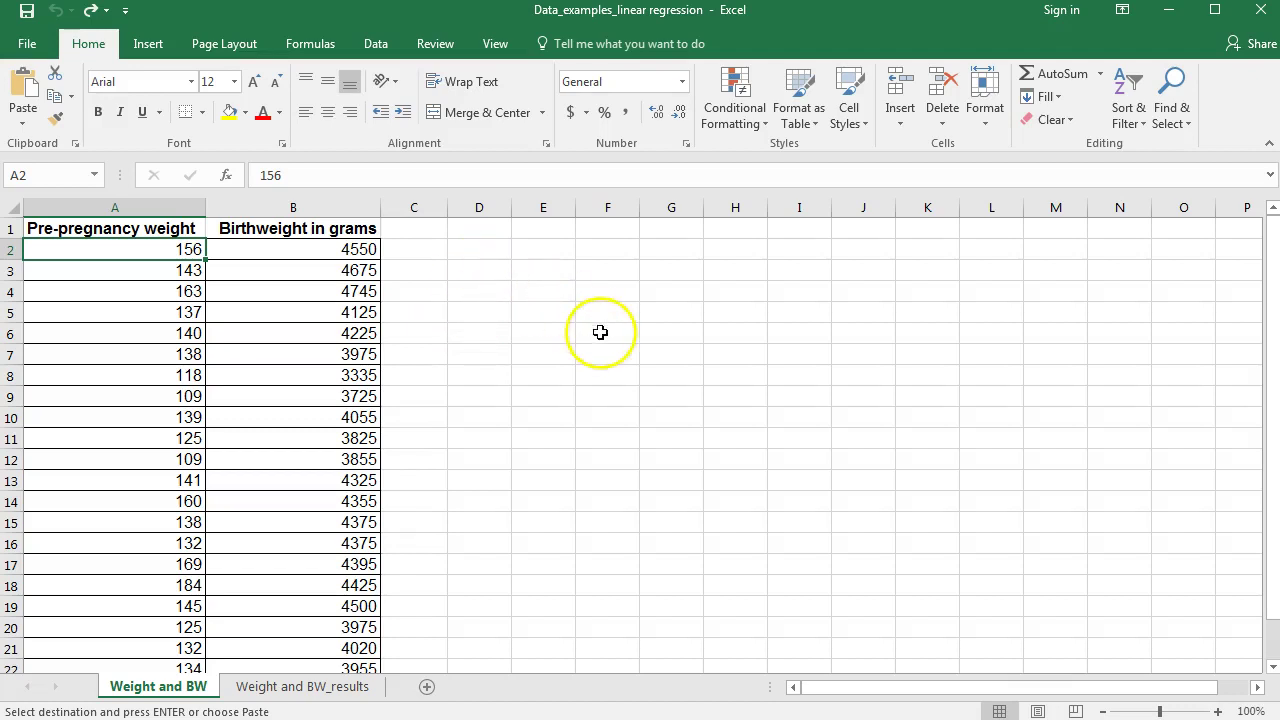
# Start a Regression analysis from the Data Analysis tools.
pyautogui.click(376, 46)
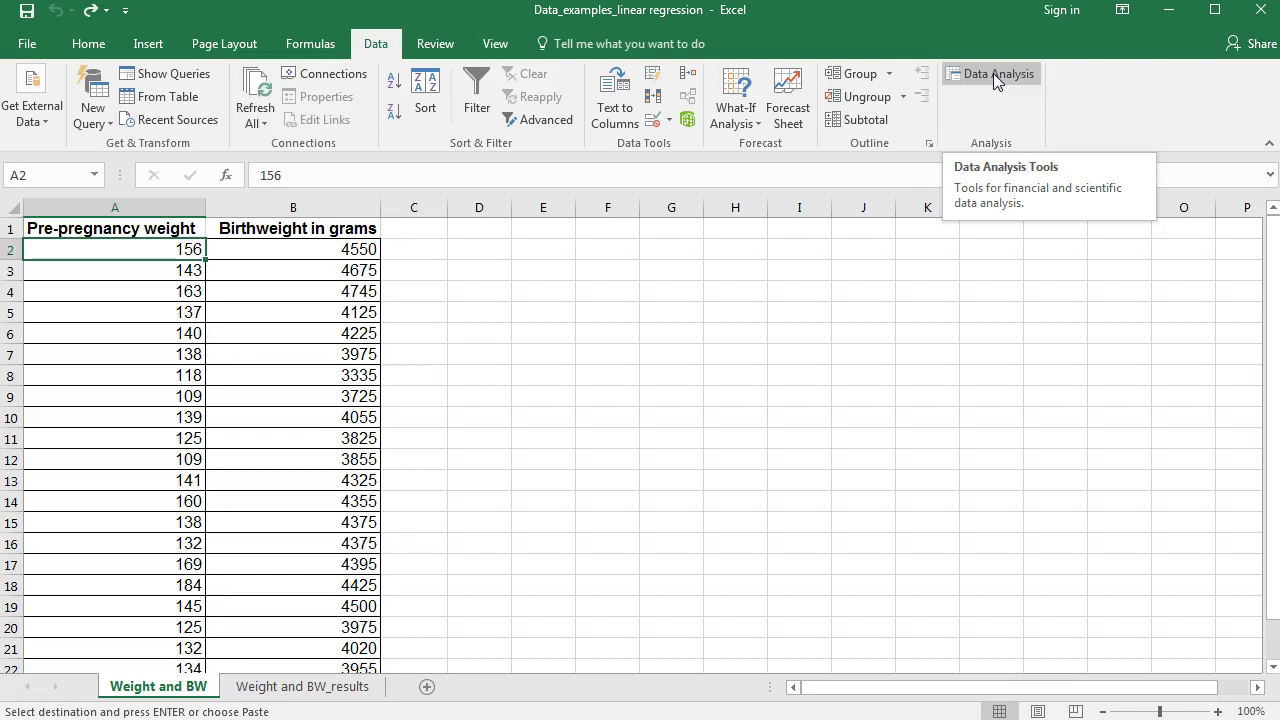
pyautogui.click(1037, 102)
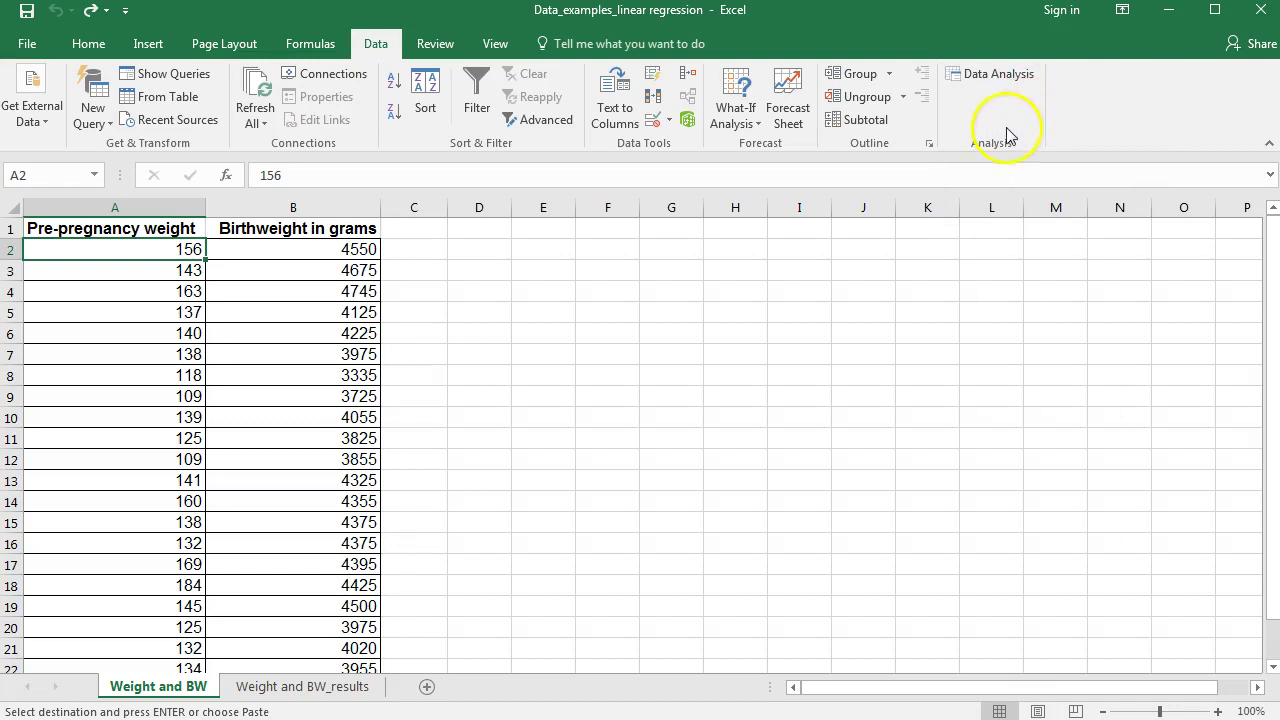
pyautogui.click(986, 77)
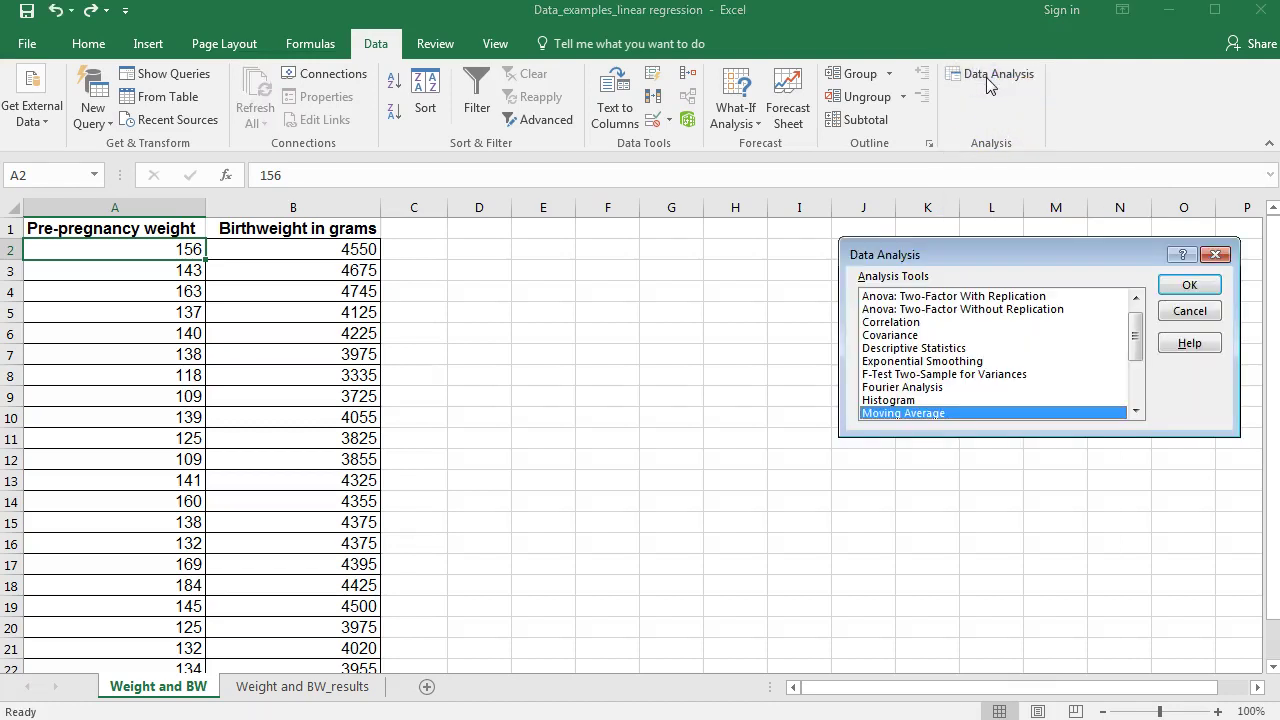
pyautogui.moveTo(1139, 331); pyautogui.dragTo(1066, 365)
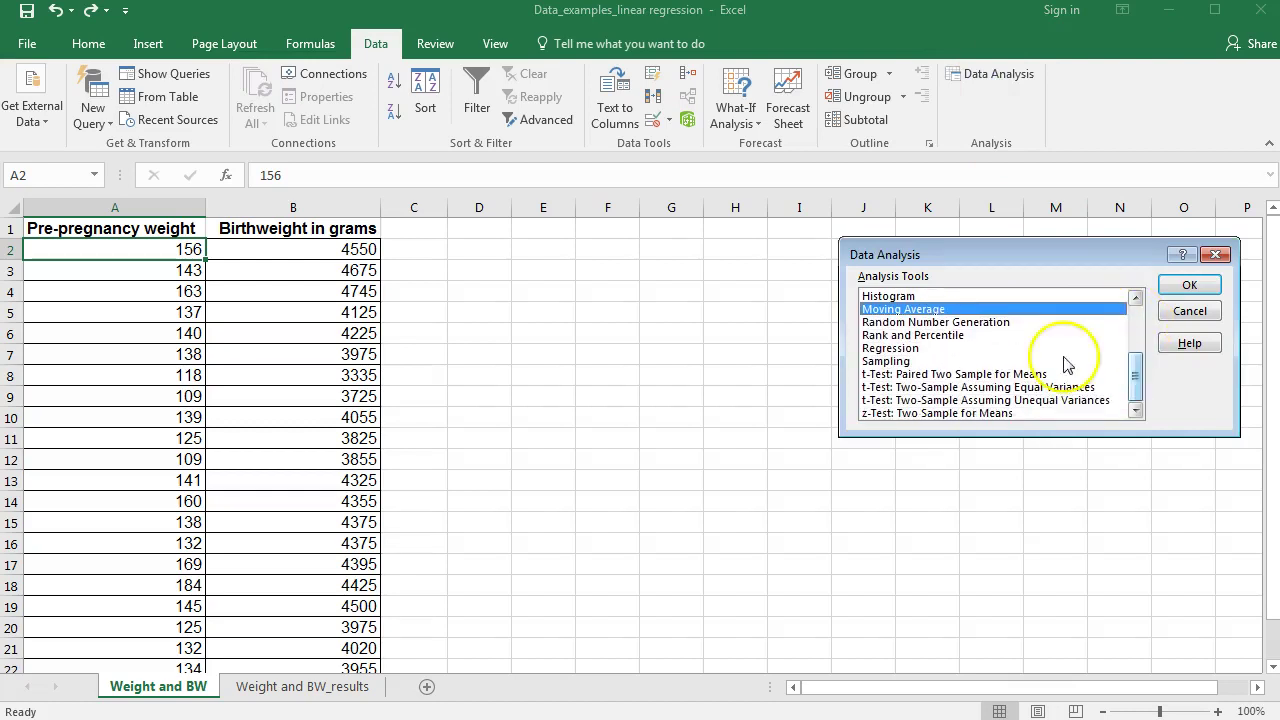
pyautogui.click(889, 348)
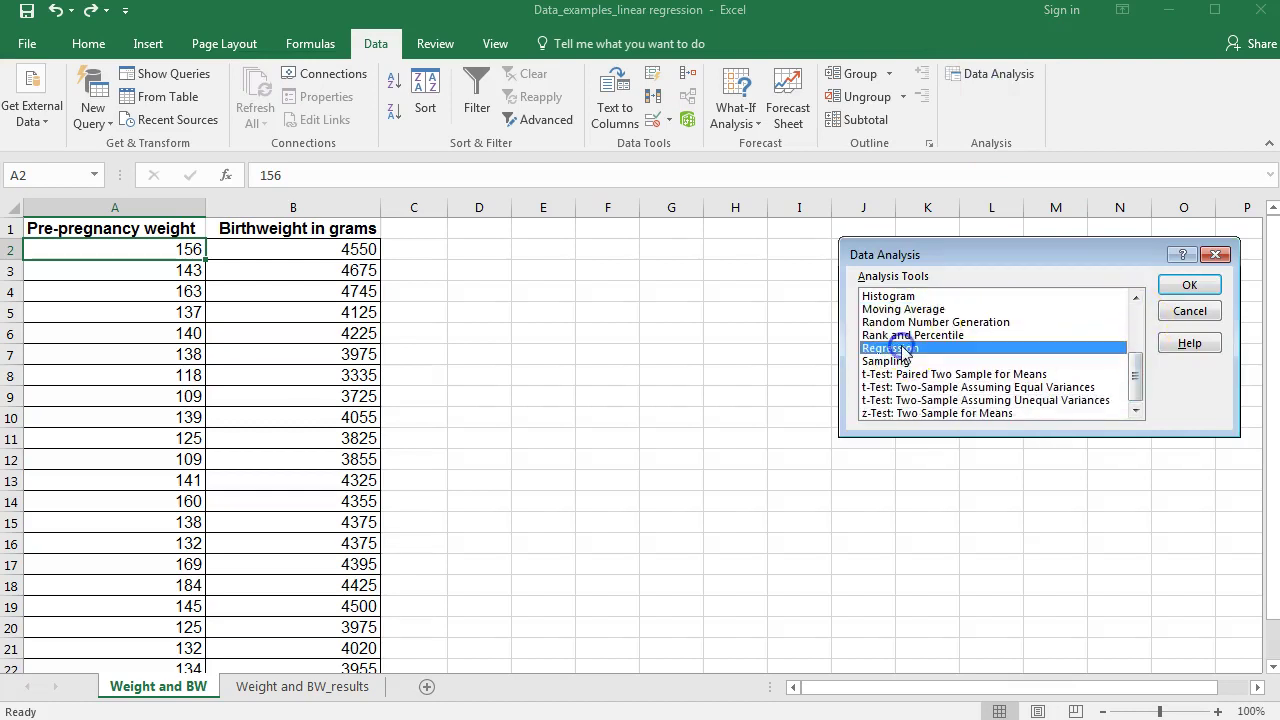
pyautogui.click(1192, 287)
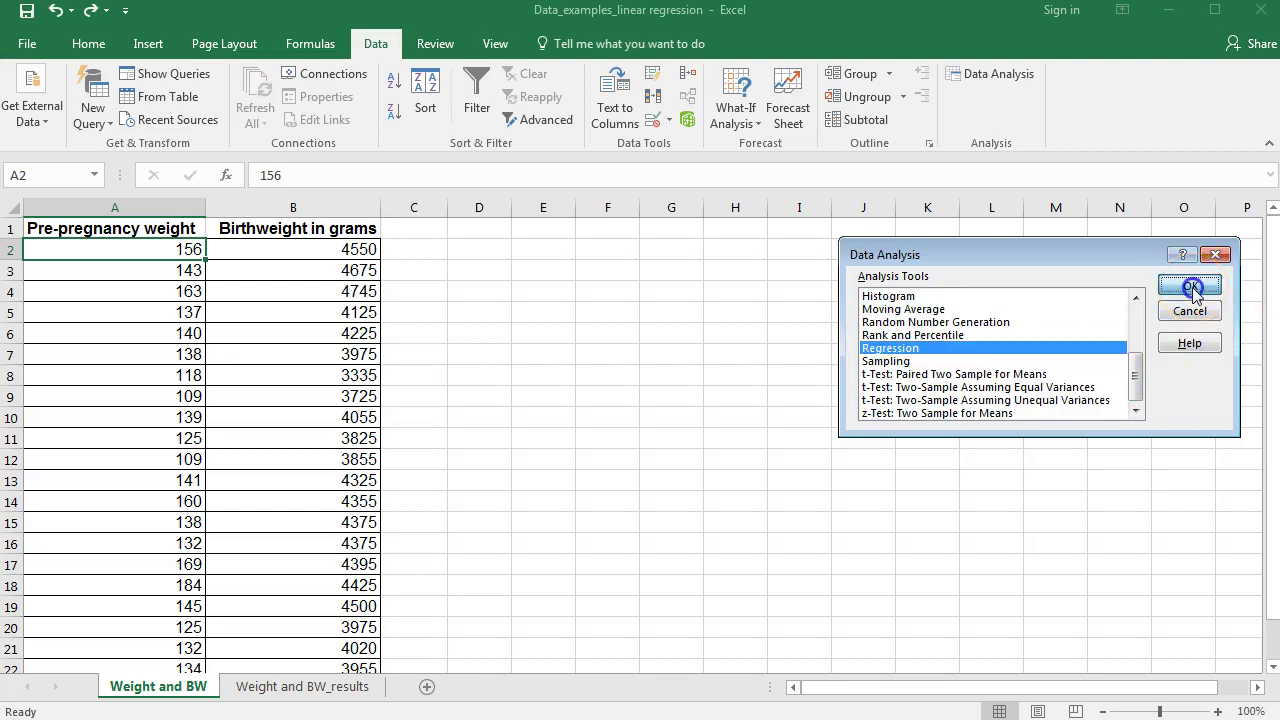
# Set the regression's X input range to the pre-pregnancy weight column with its header, $A$1:$A$23.
pyautogui.moveTo(977, 164); pyautogui.dragTo(815, 173)
pyautogui.click(941, 224)
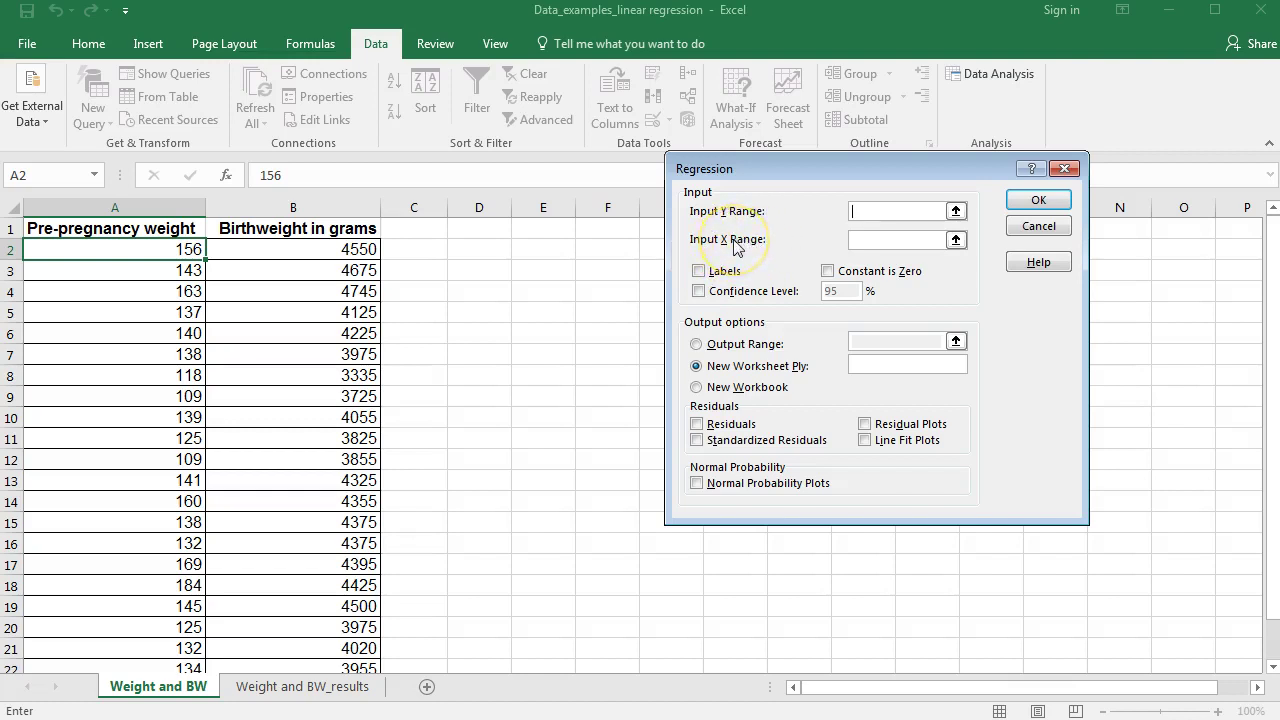
pyautogui.click(955, 240)
pyautogui.moveTo(177, 229); pyautogui.dragTo(176, 619)
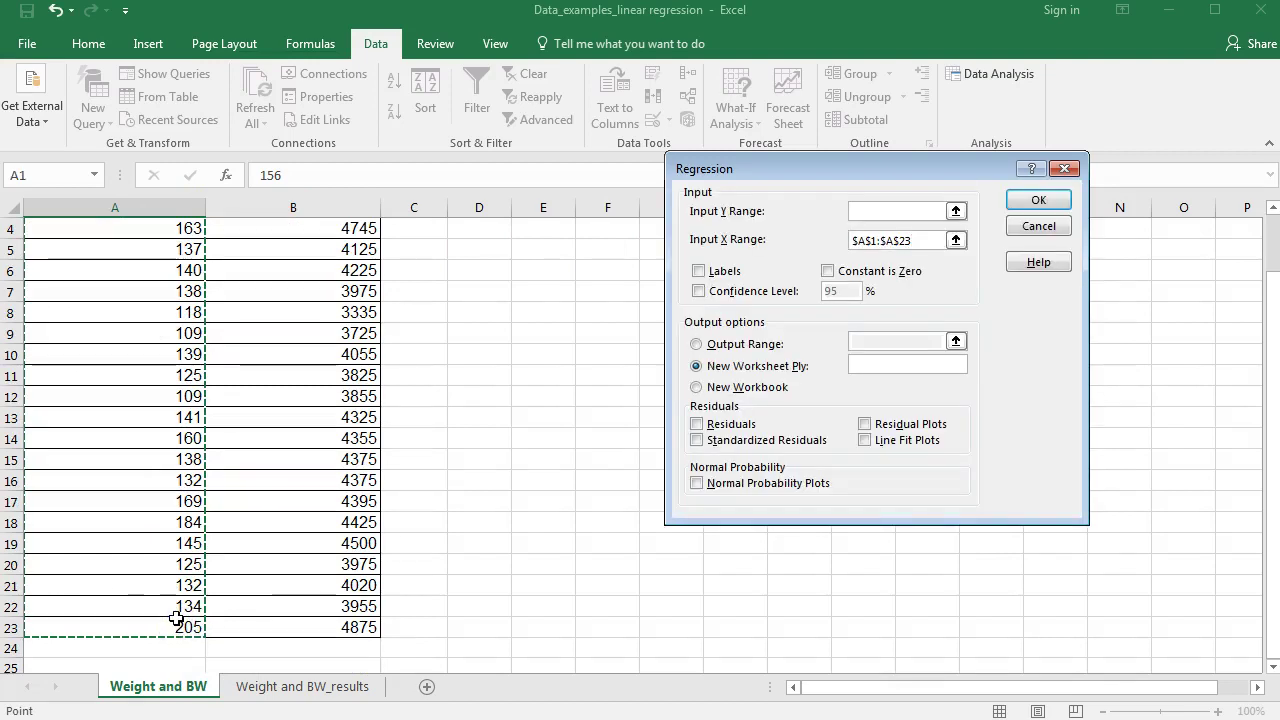
# Set the regression's Y input range to the birthweight column with its header, $B$1:$B$23.
pyautogui.click(873, 210)
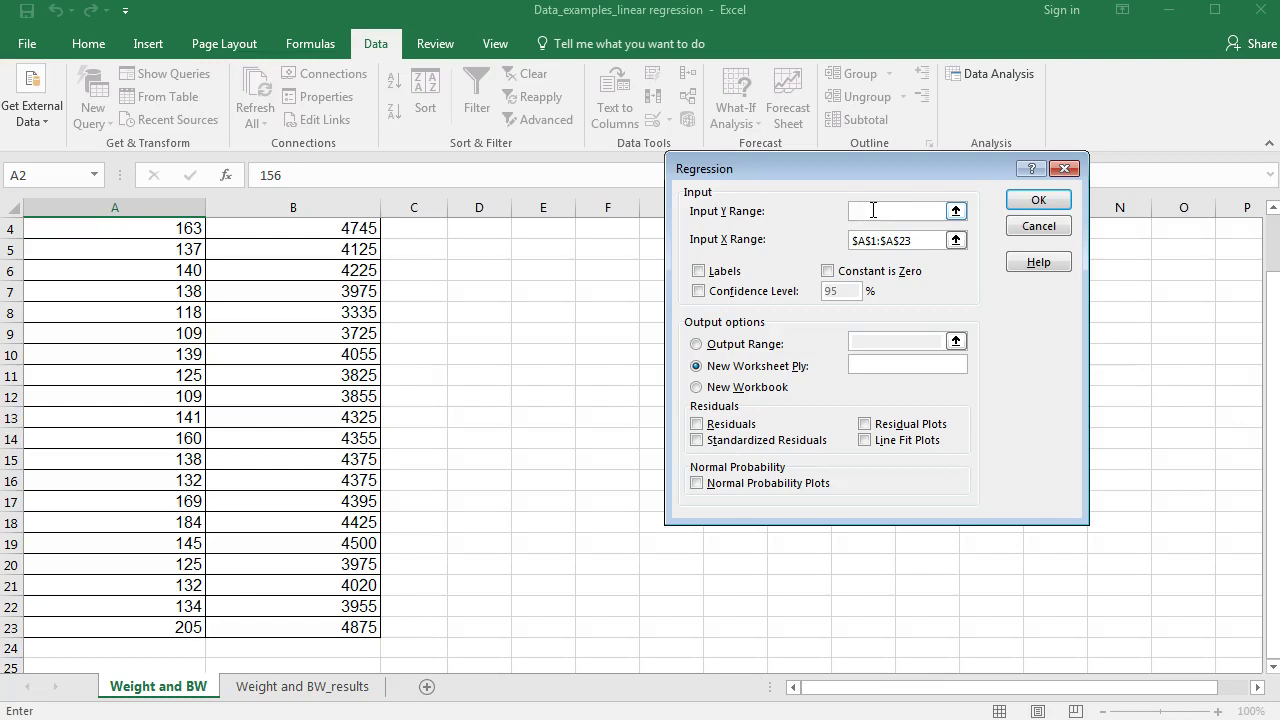
pyautogui.click(956, 212)
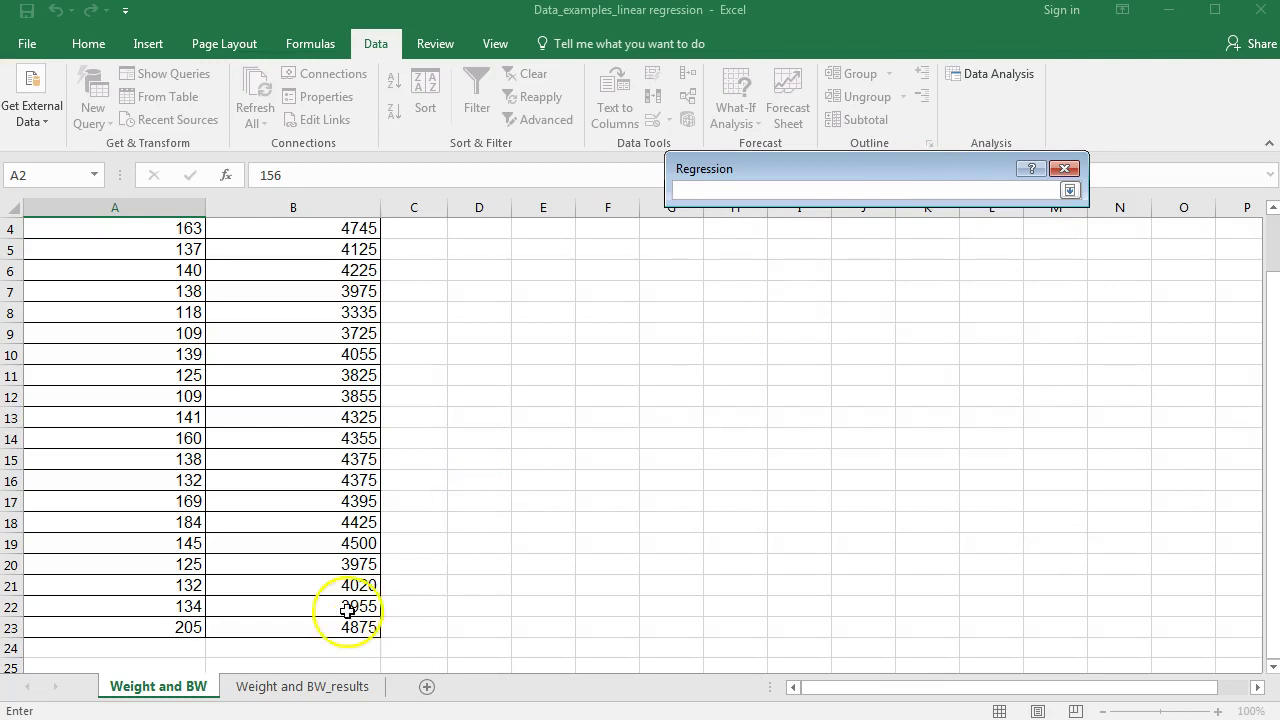
pyautogui.moveTo(340, 624); pyautogui.dragTo(343, 194)
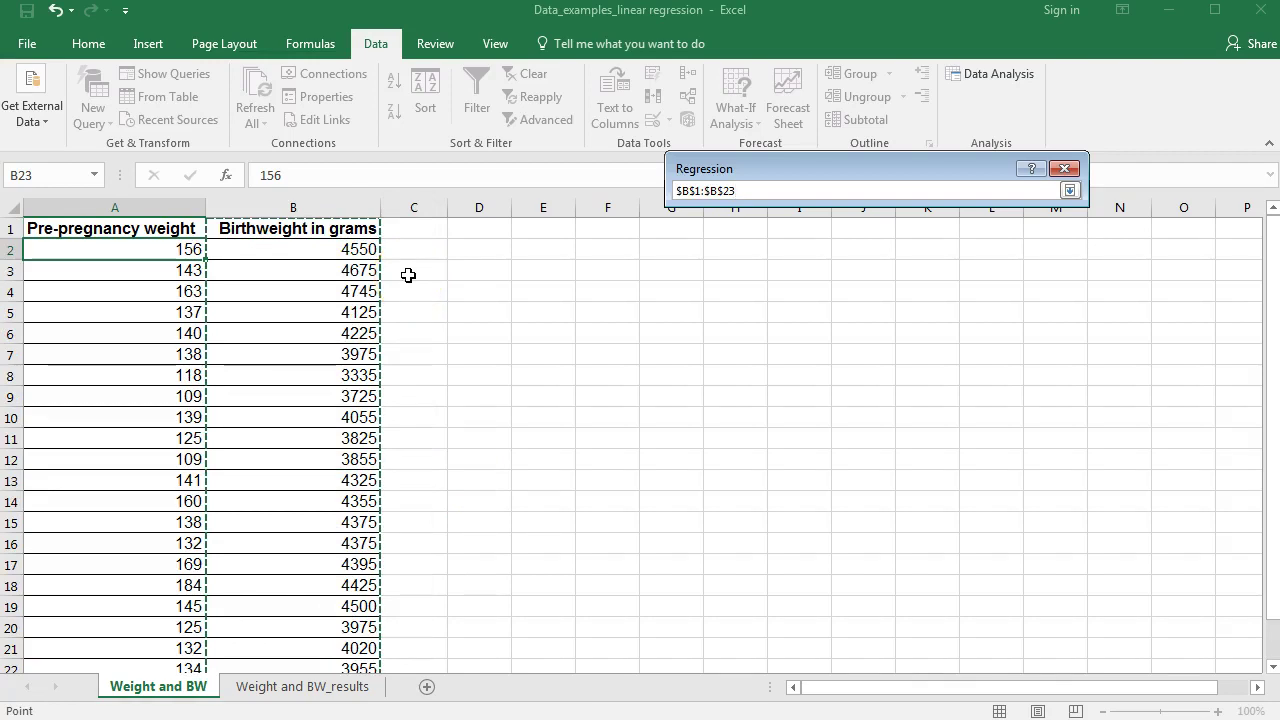
pyautogui.press('Return')
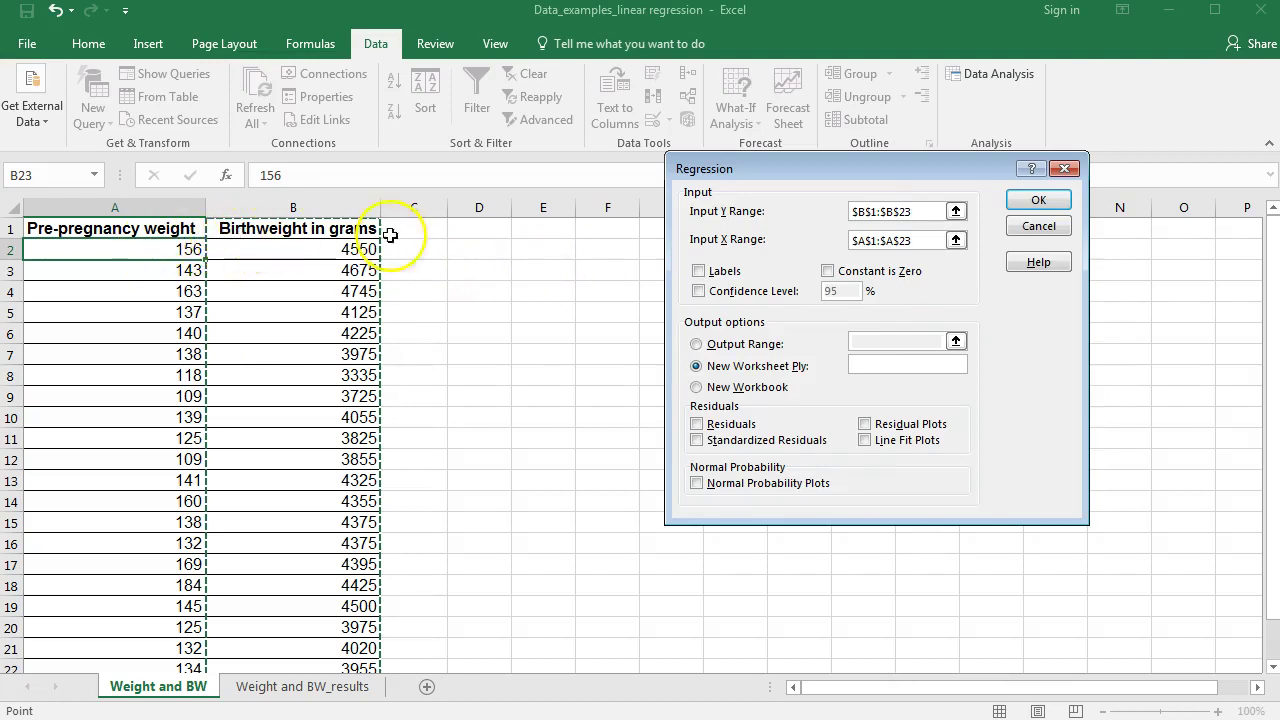
# Turn on the Labels option so the first row of both input ranges is treated as headers.
pyautogui.click(699, 272)
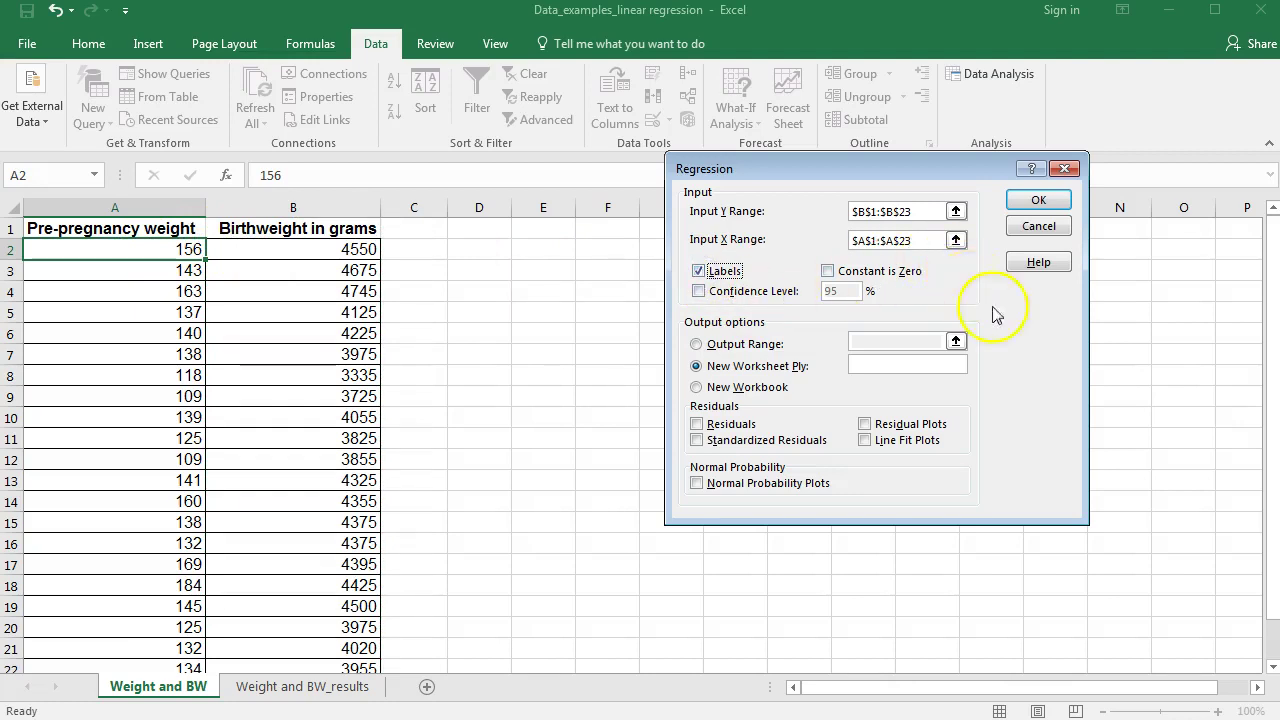
pyautogui.click(897, 241)
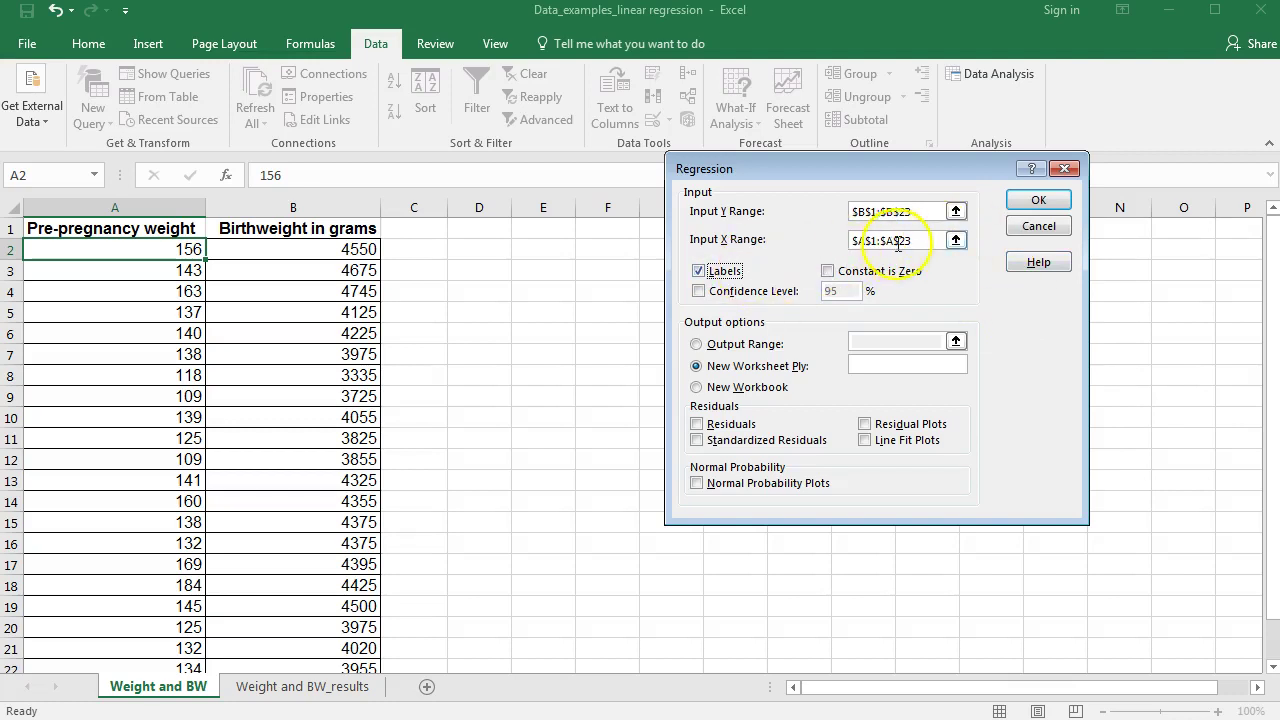
pyautogui.click(699, 272)
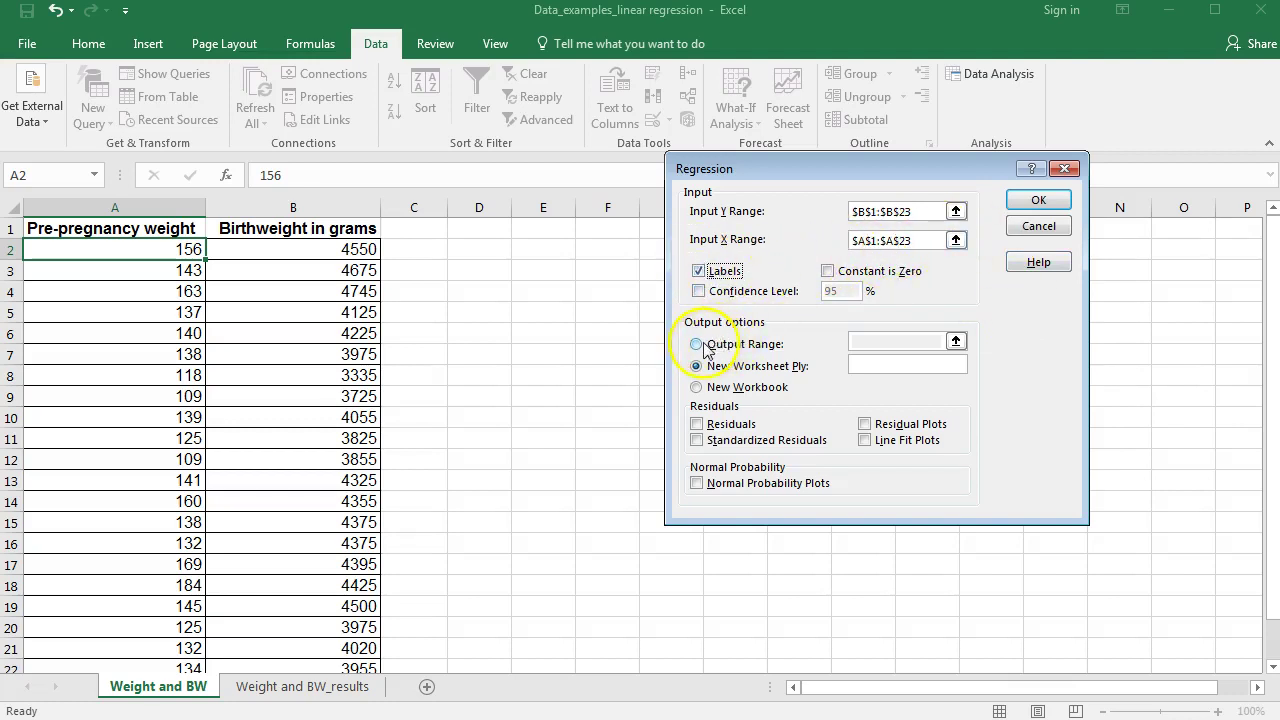
# Set the output range to cell $D$1 on the current sheet and run the regression.
pyautogui.click(697, 344)
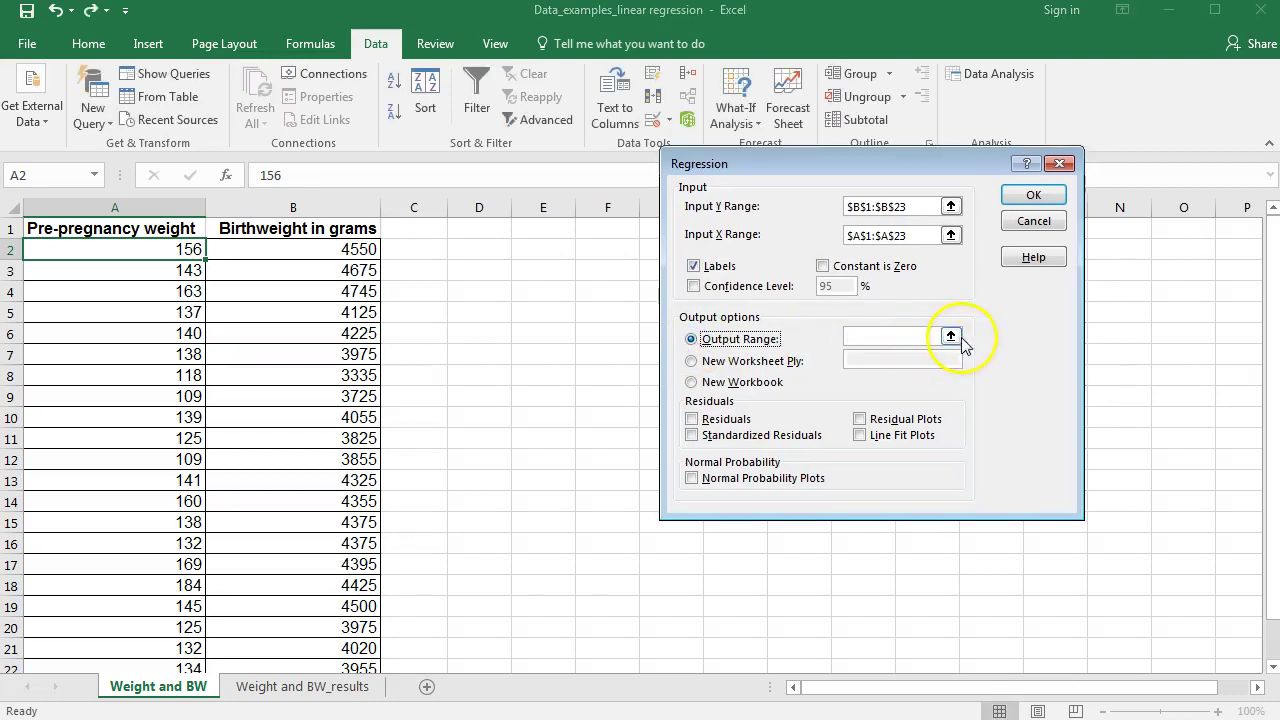
pyautogui.click(952, 338)
pyautogui.click(479, 227)
pyautogui.press('Return')
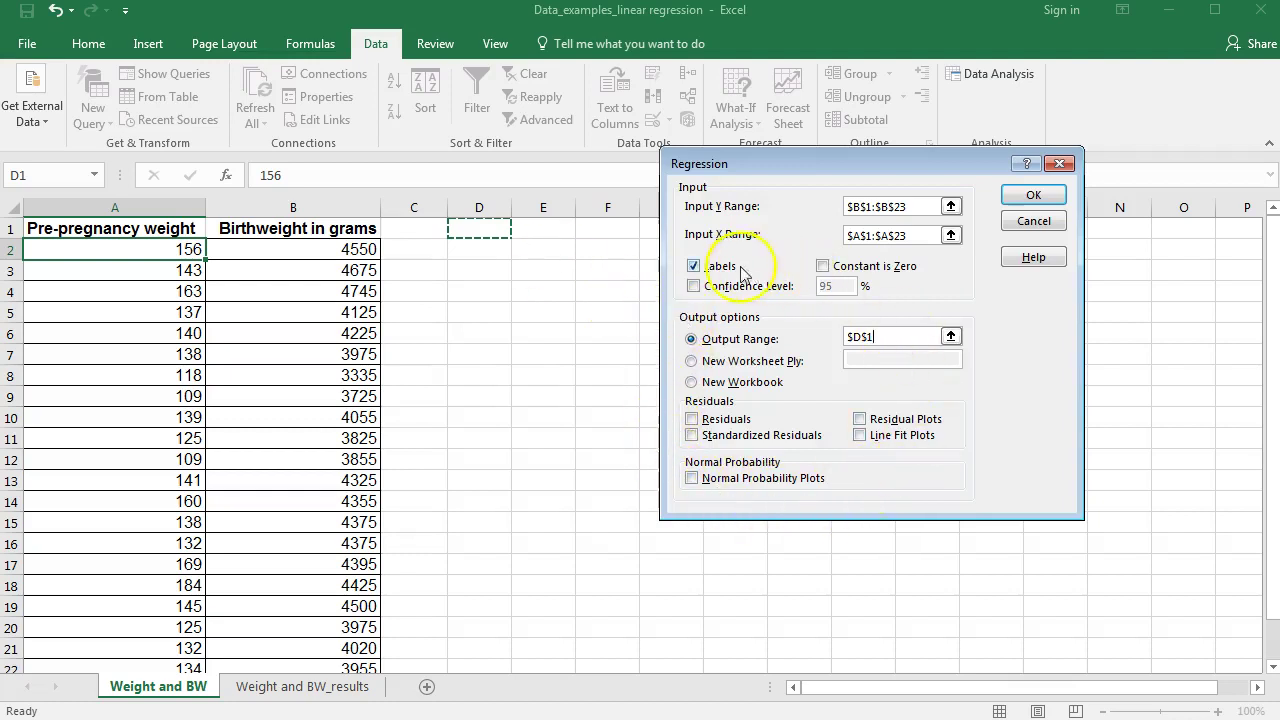
pyautogui.click(1034, 196)
pyautogui.click(1034, 196)
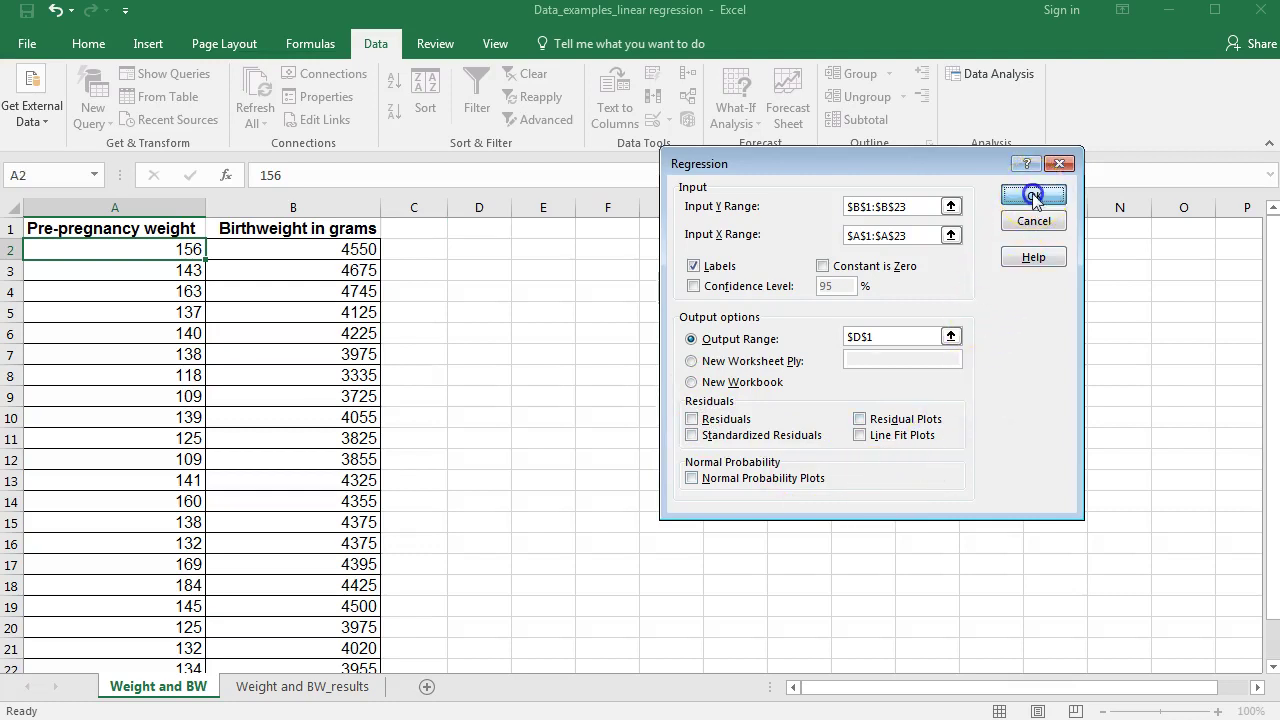
# Widen columns D and E so the regression output's row labels and values fit.
pyautogui.click(760, 354)
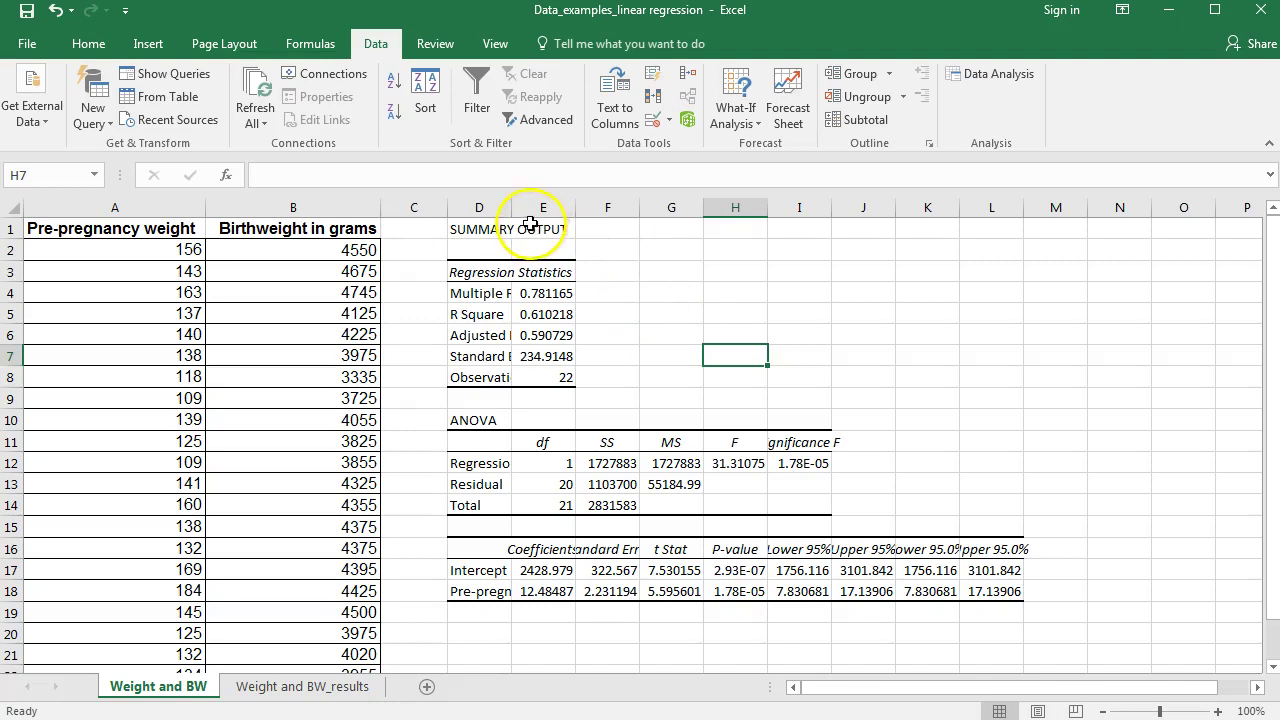
pyautogui.moveTo(511, 207); pyautogui.dragTo(670, 208)
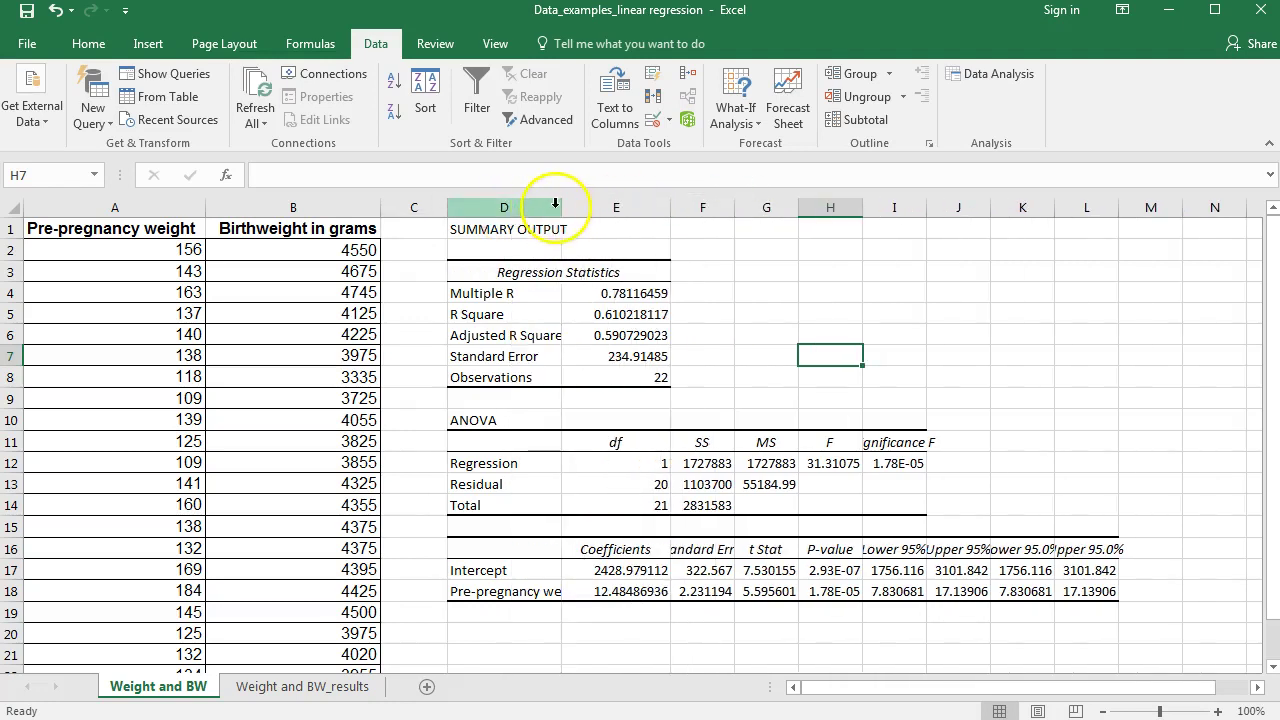
pyautogui.moveTo(561, 207); pyautogui.dragTo(591, 208)
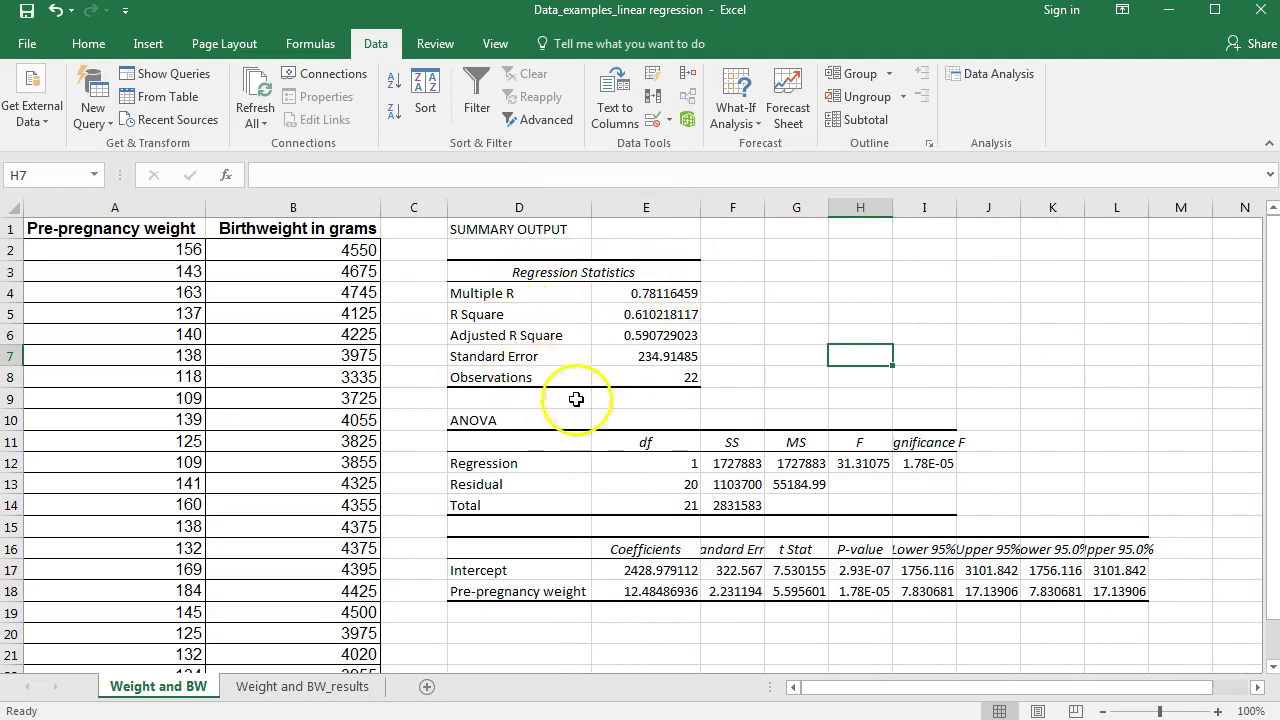
# Annotate the Multiple R value with "correlation" in F4 and the R Square value with "variance" in F5.
pyautogui.moveTo(525, 294); pyautogui.dragTo(630, 295)
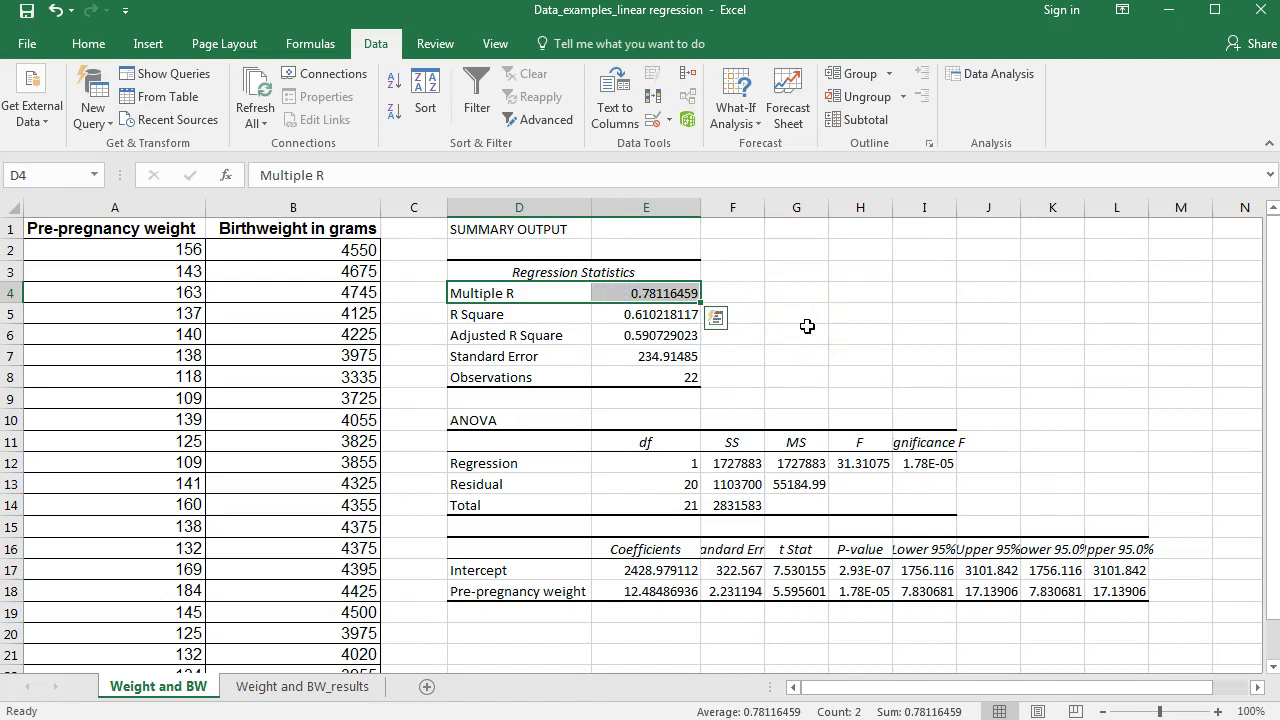
pyautogui.moveTo(475, 314); pyautogui.dragTo(615, 318)
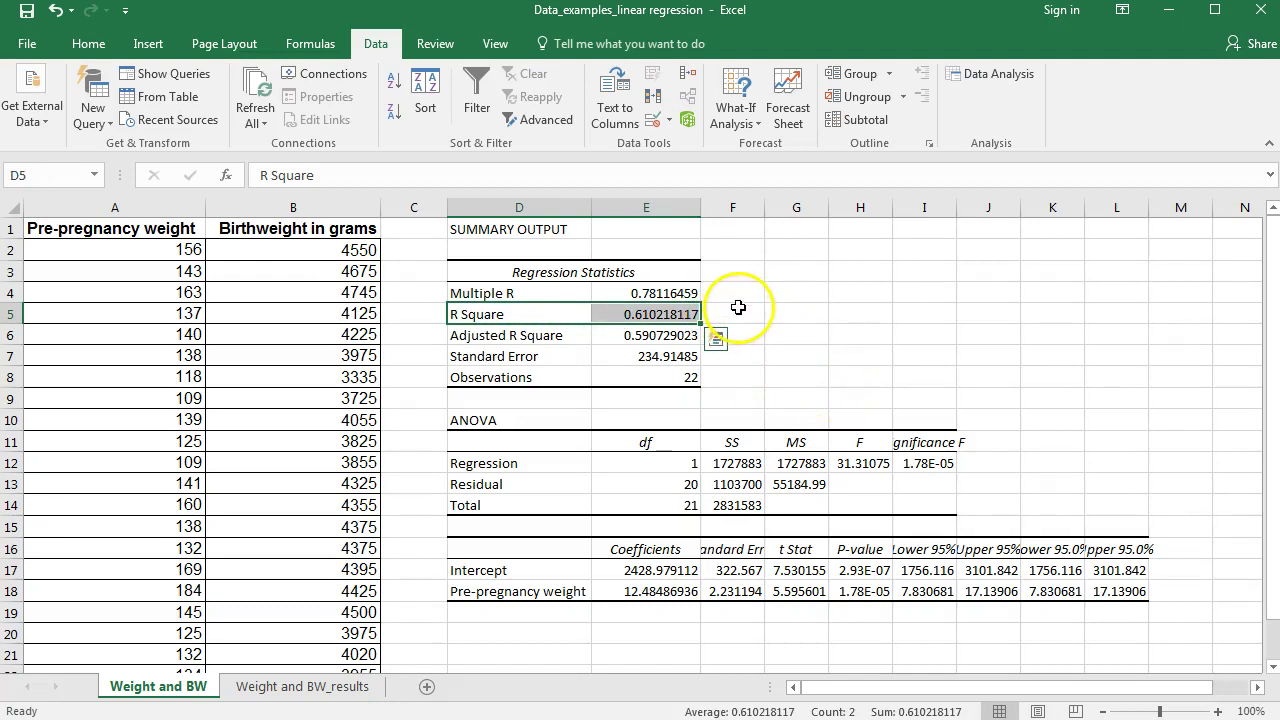
pyautogui.click(760, 317)
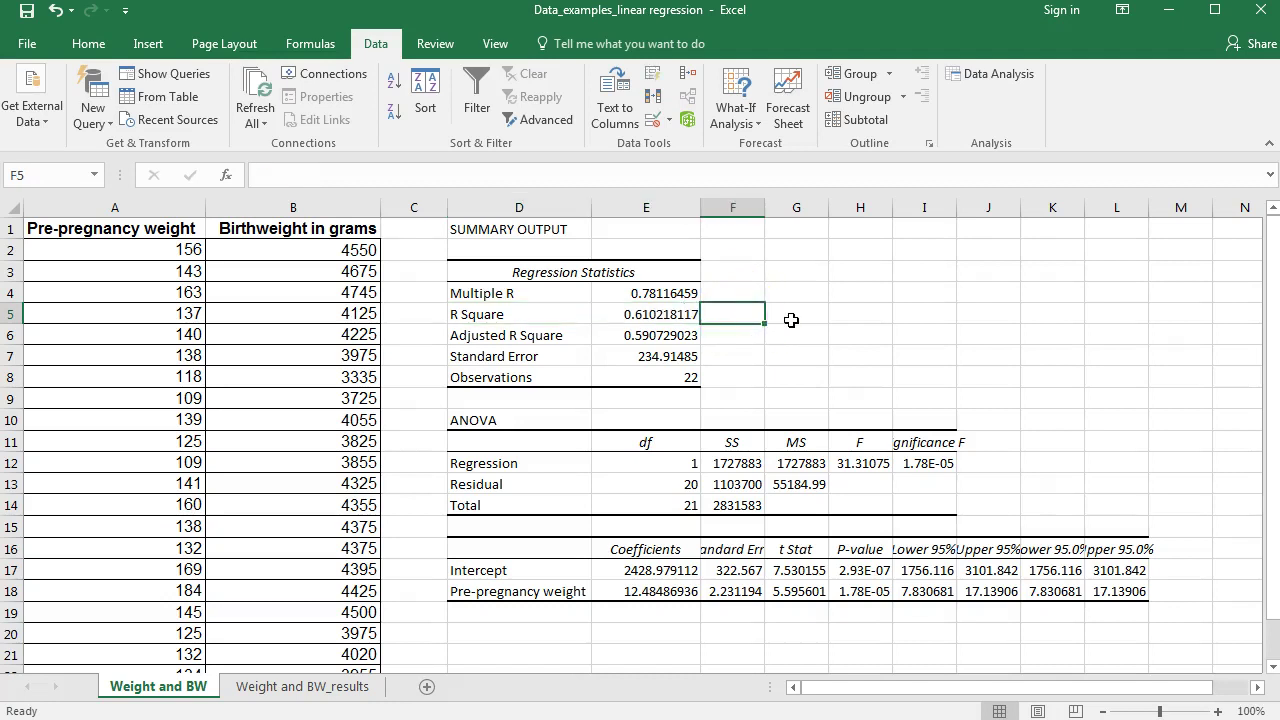
pyautogui.write('variance')
pyautogui.press('Up')
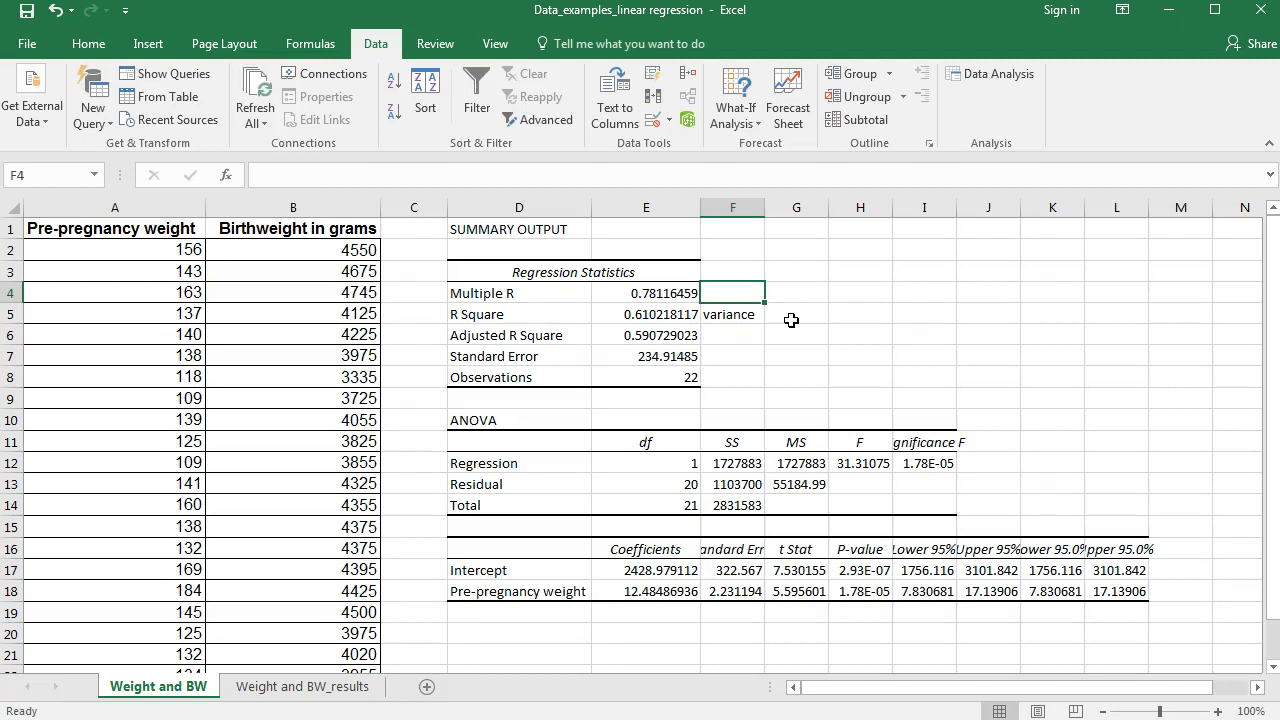
pyautogui.write('correlation')
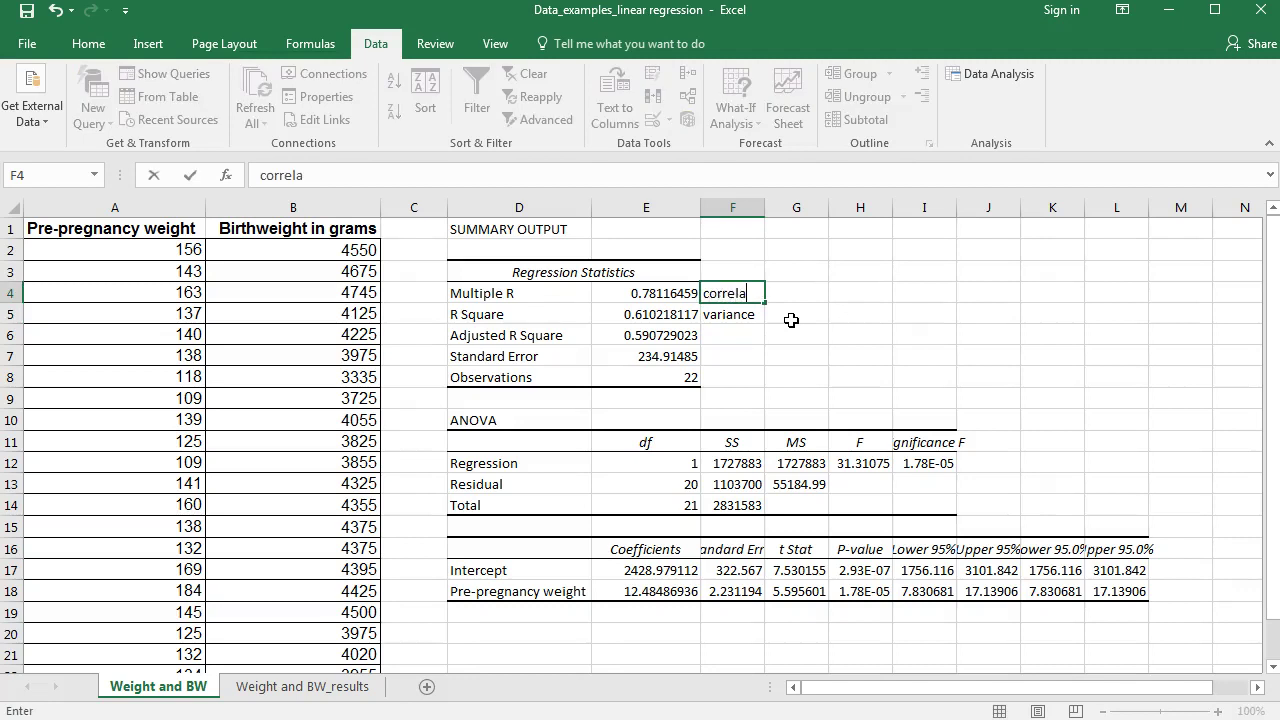
pyautogui.click(739, 335)
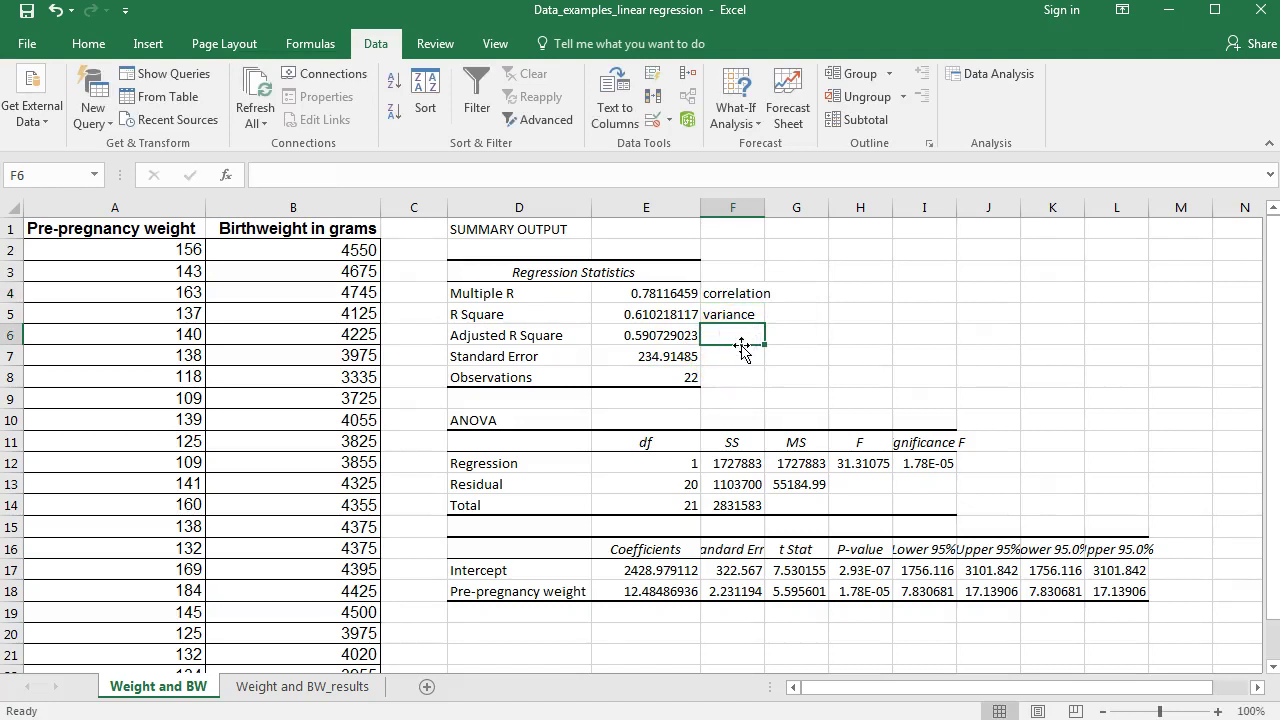
# Widen columns F, G and H so the standard error, t Stat and P-value figures show in full.
pyautogui.click(741, 353)
pyautogui.click(738, 375)
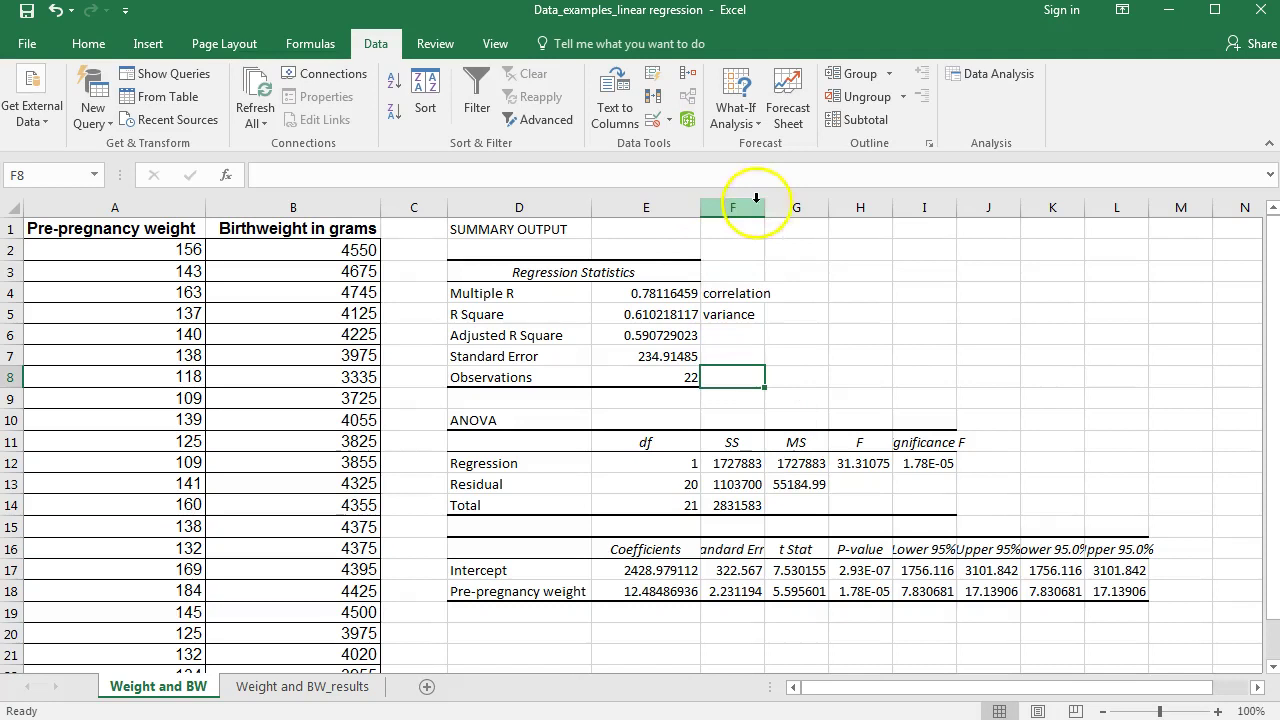
pyautogui.moveTo(764, 212); pyautogui.dragTo(994, 206)
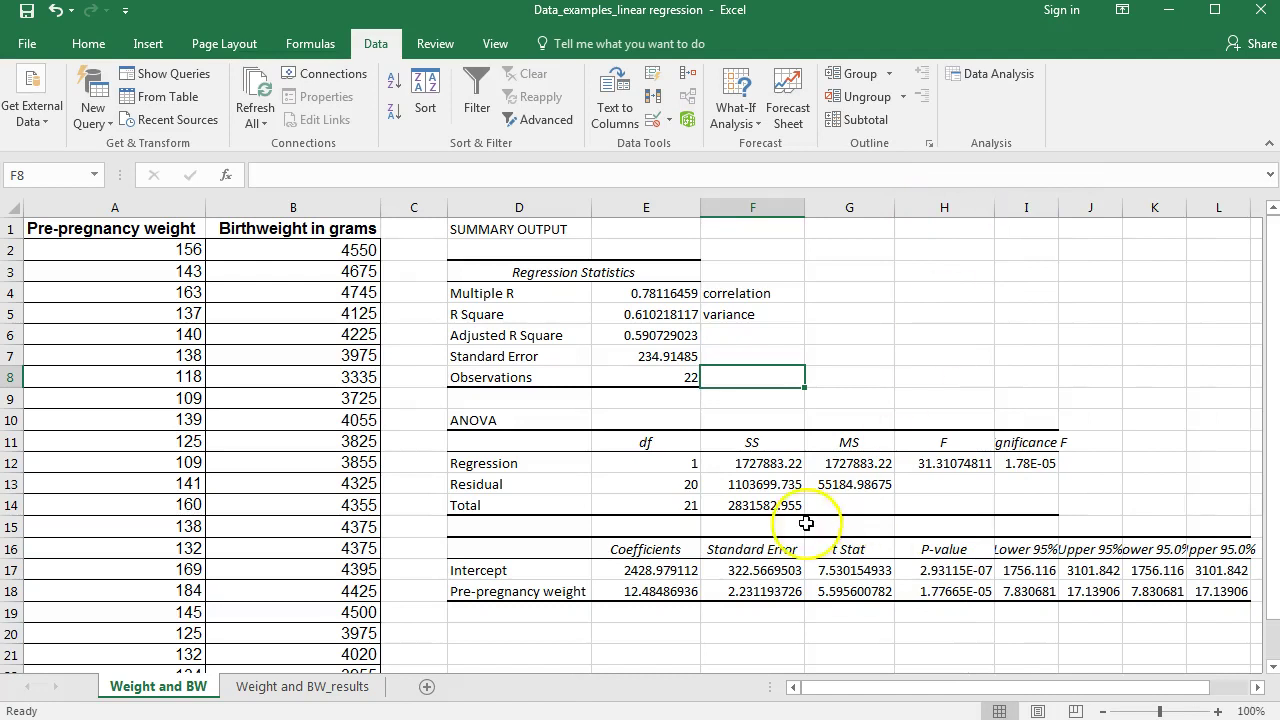
# Examine the intercept and pre-pregnancy weight coefficients in the regression output.
pyautogui.click(652, 567)
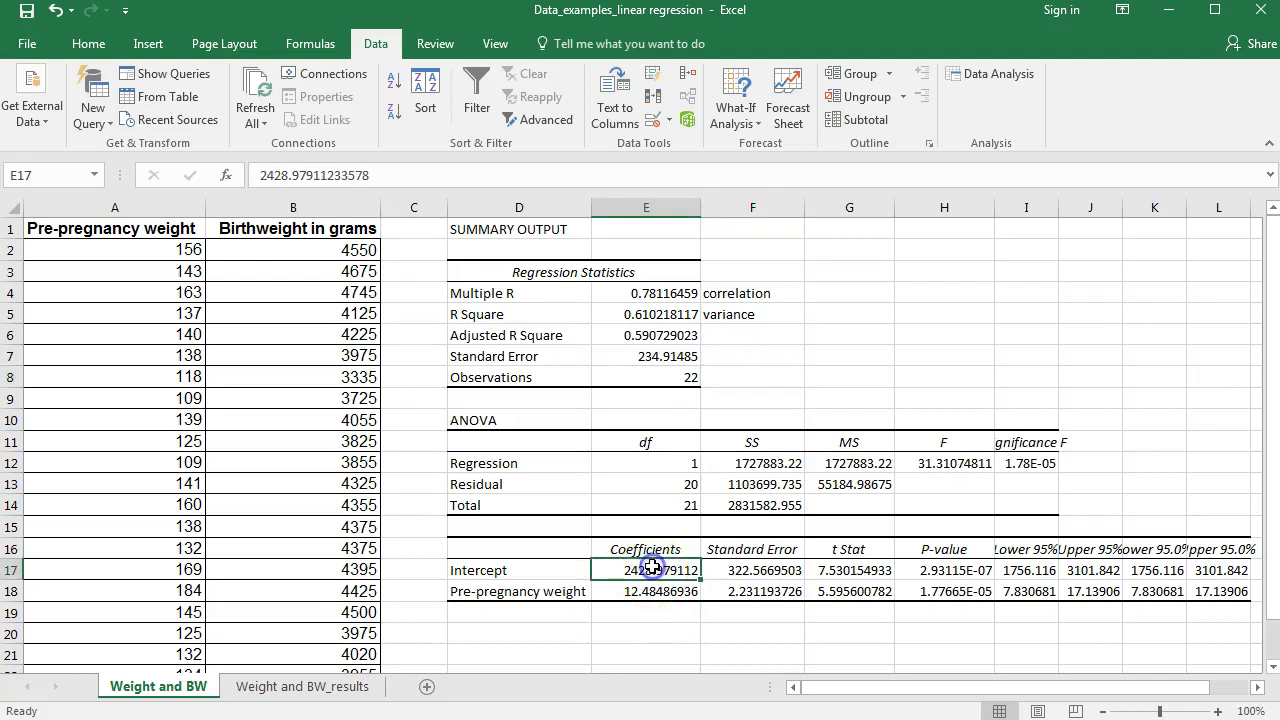
pyautogui.click(664, 593)
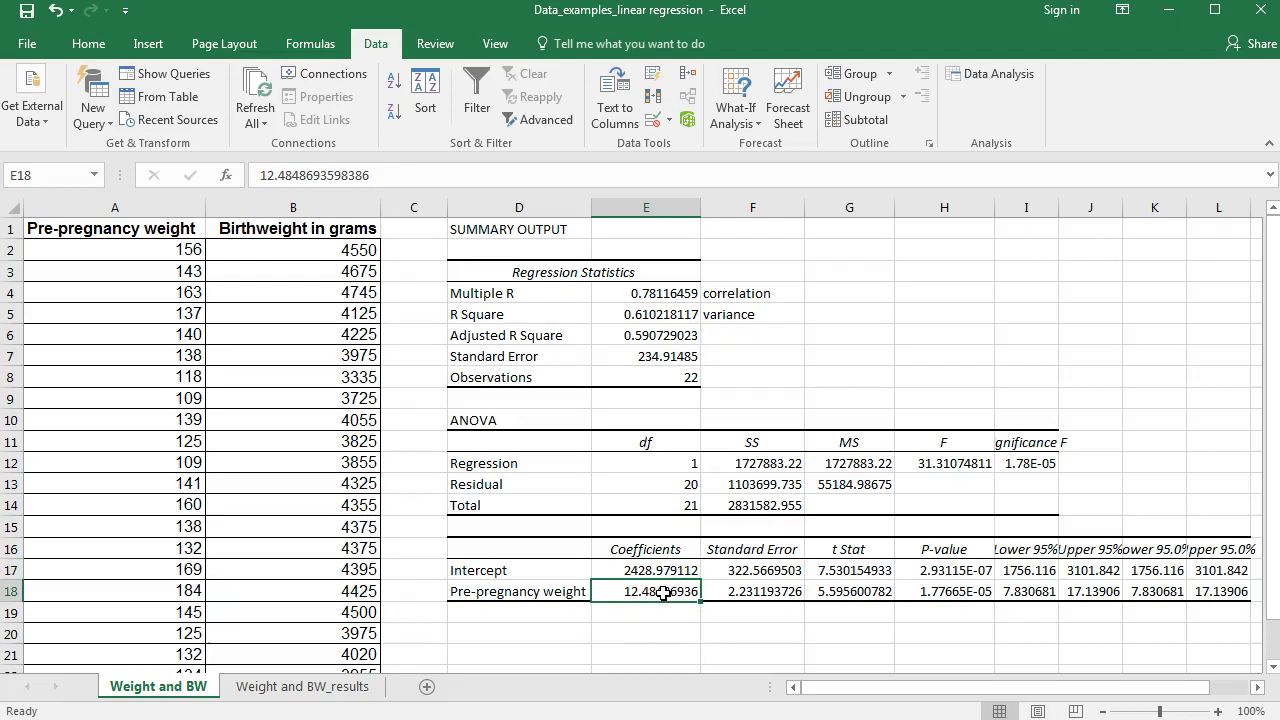
pyautogui.click(497, 592)
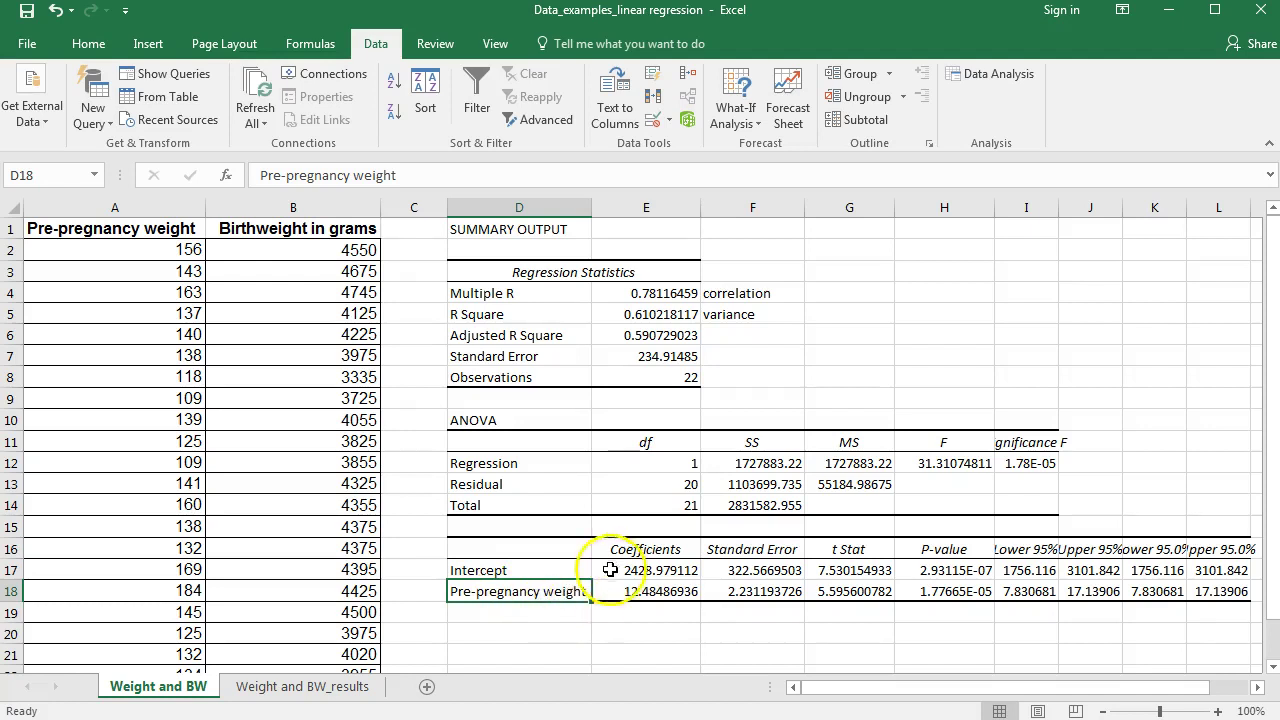
# Compare the intercept coefficient in E17 with the pre-pregnancy weight slope coefficient in E18 against their row labels.
pyautogui.click(646, 570)
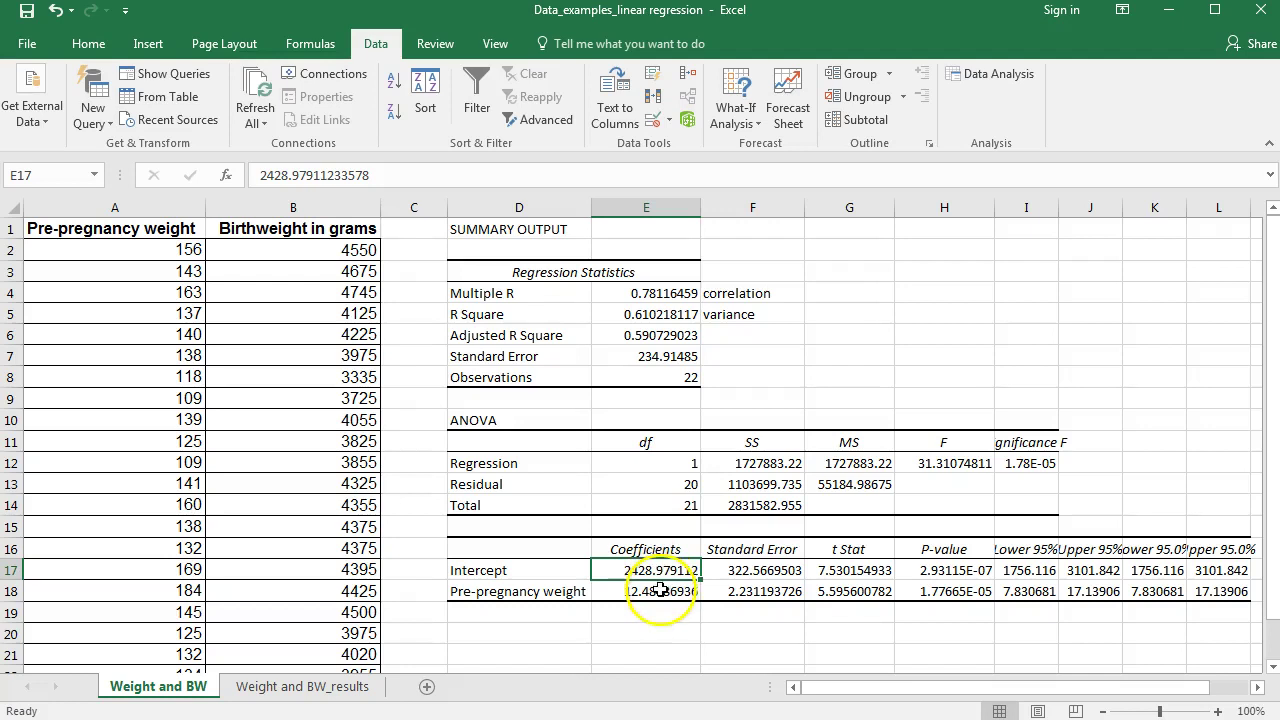
pyautogui.click(660, 592)
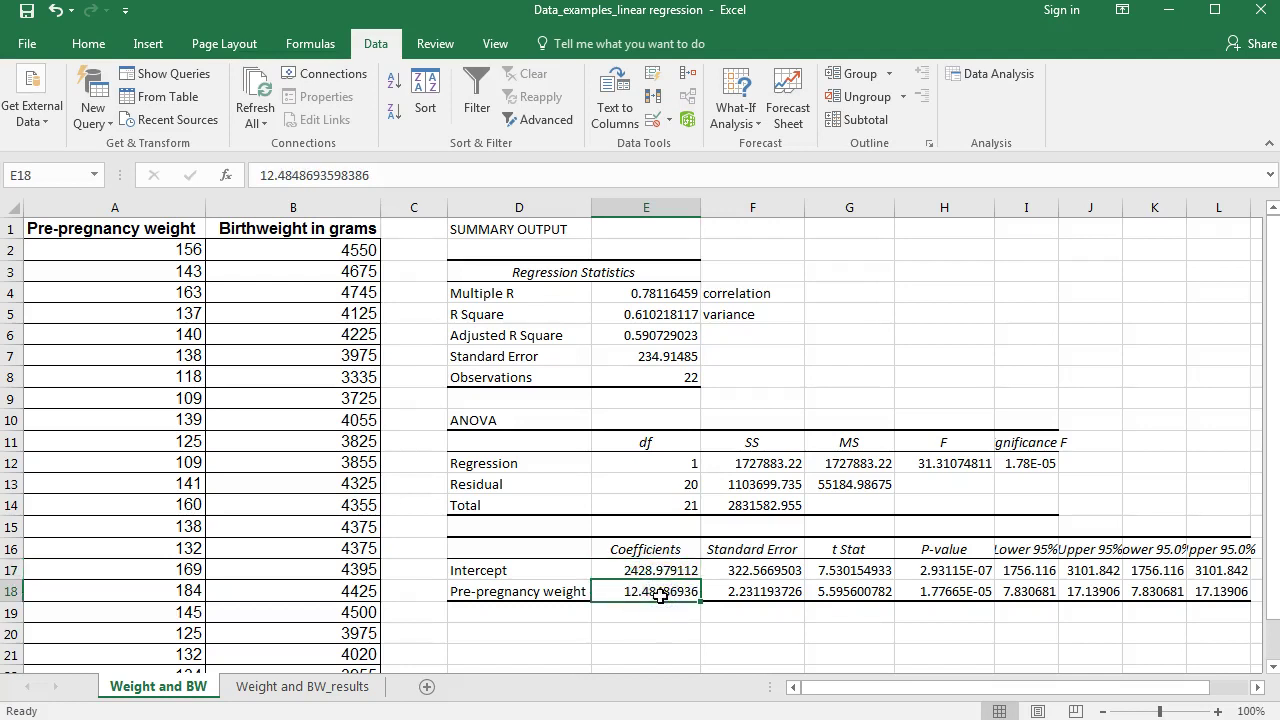
pyautogui.click(565, 570)
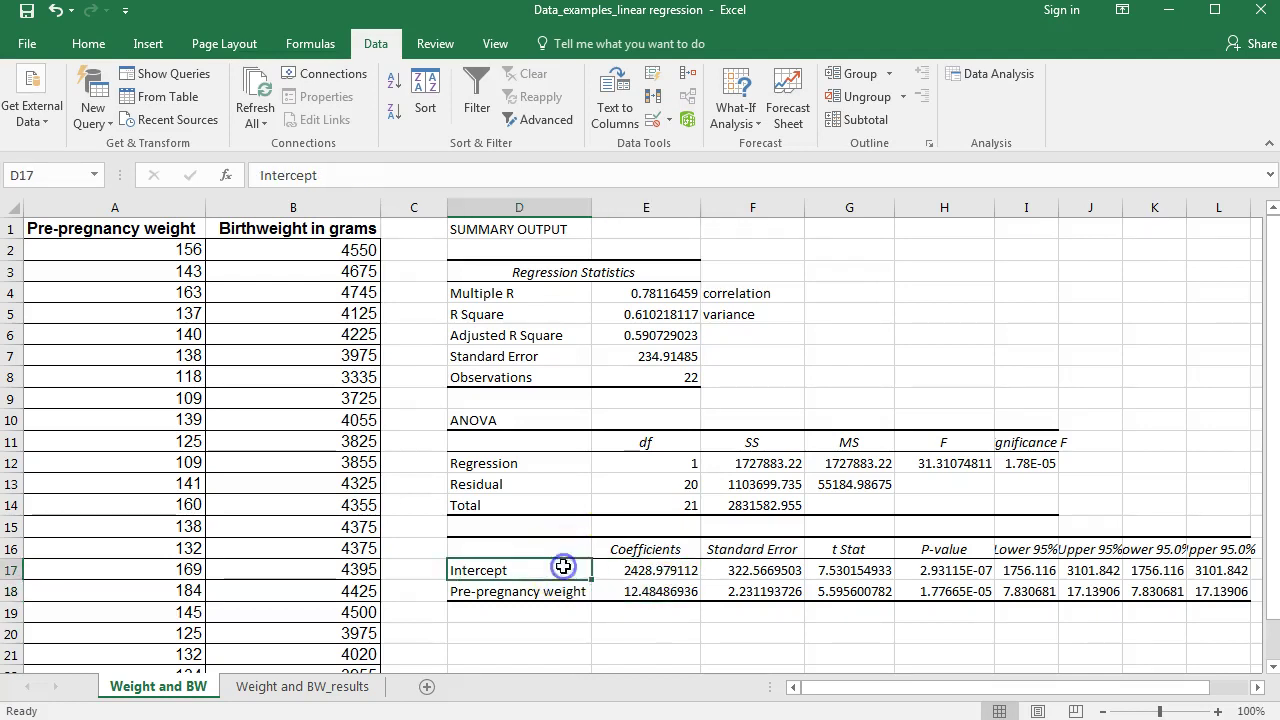
pyautogui.click(643, 573)
pyautogui.click(516, 591)
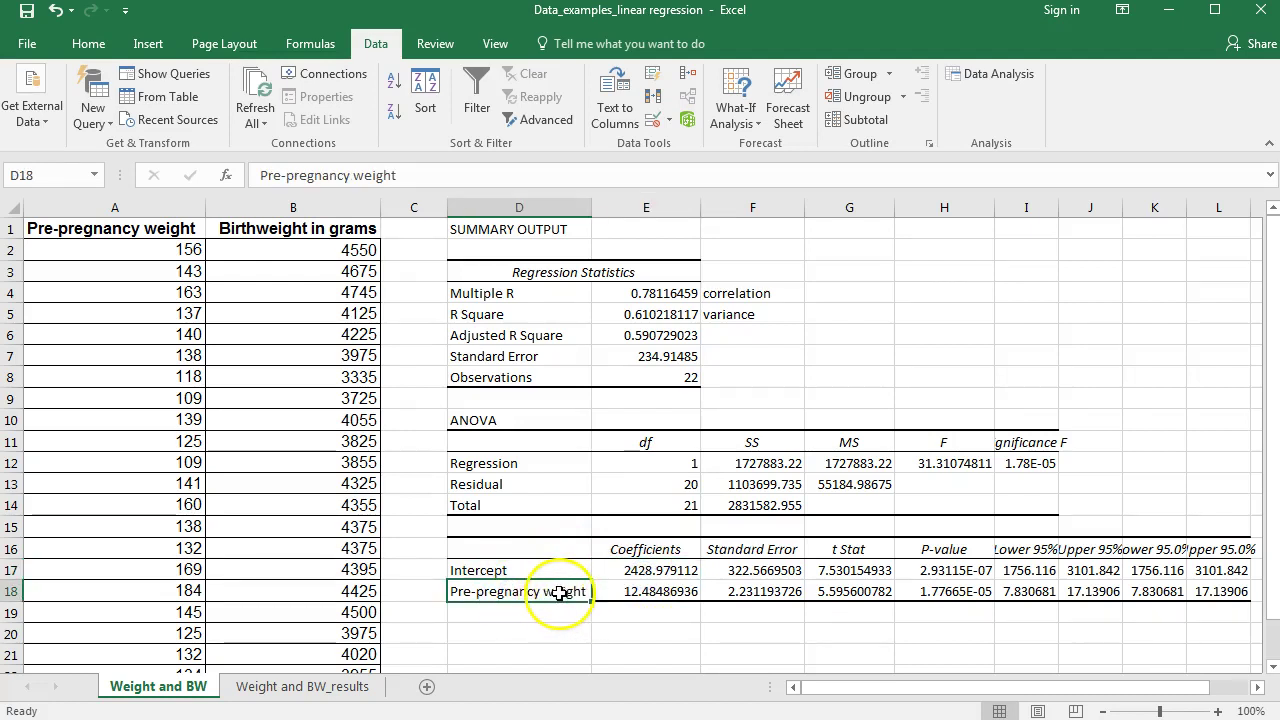
pyautogui.click(660, 592)
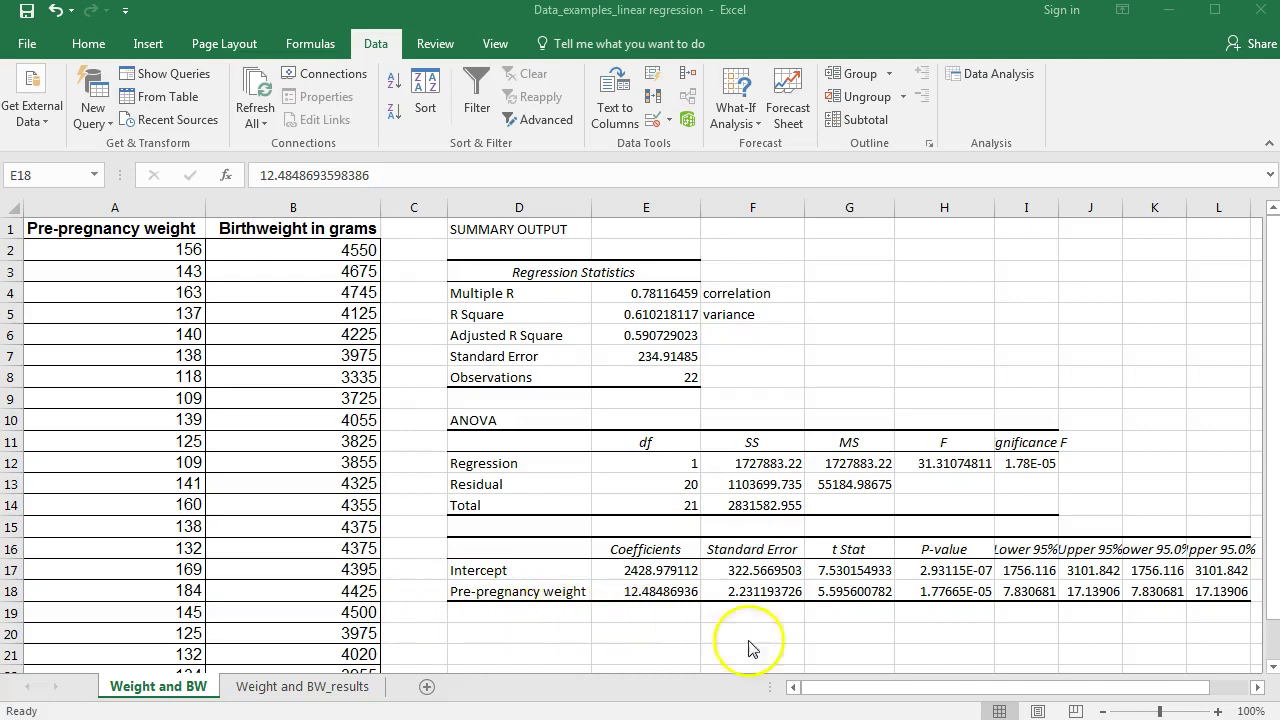
# Check the P-values of both coefficients and highlight the pre-pregnancy weight P-value in H18 with yellow fill.
pyautogui.click(955, 568)
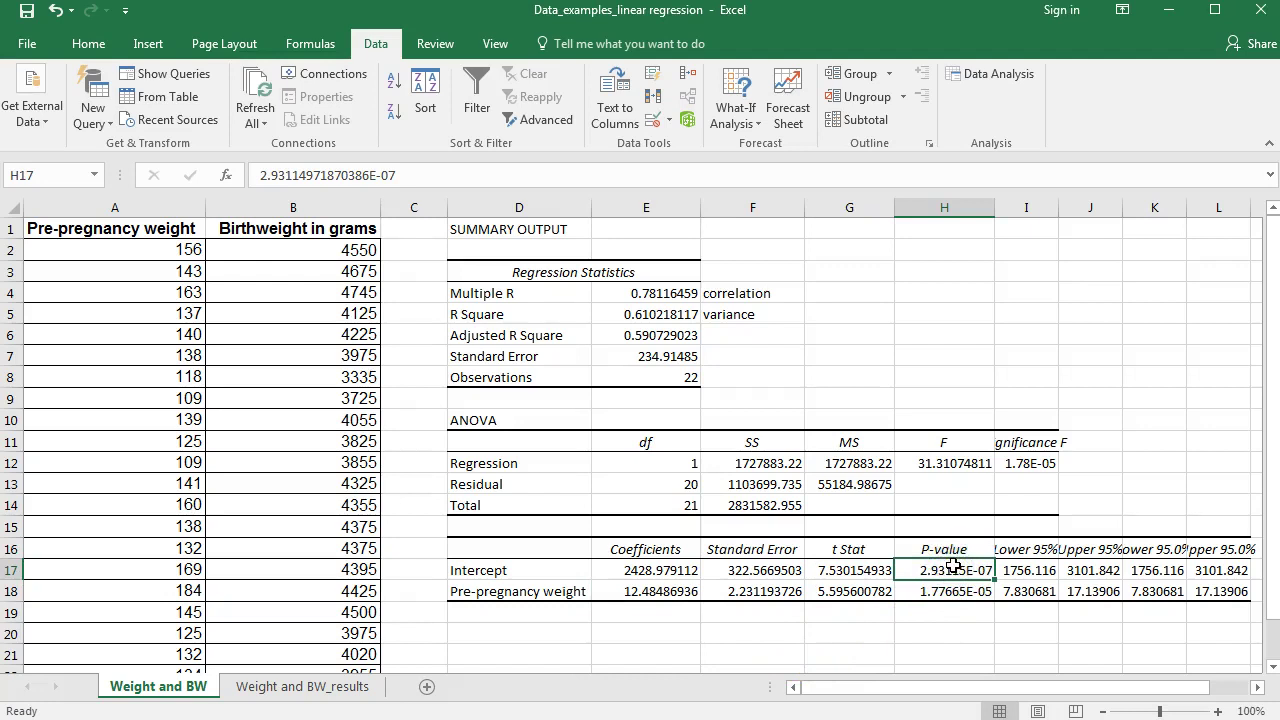
pyautogui.click(956, 591)
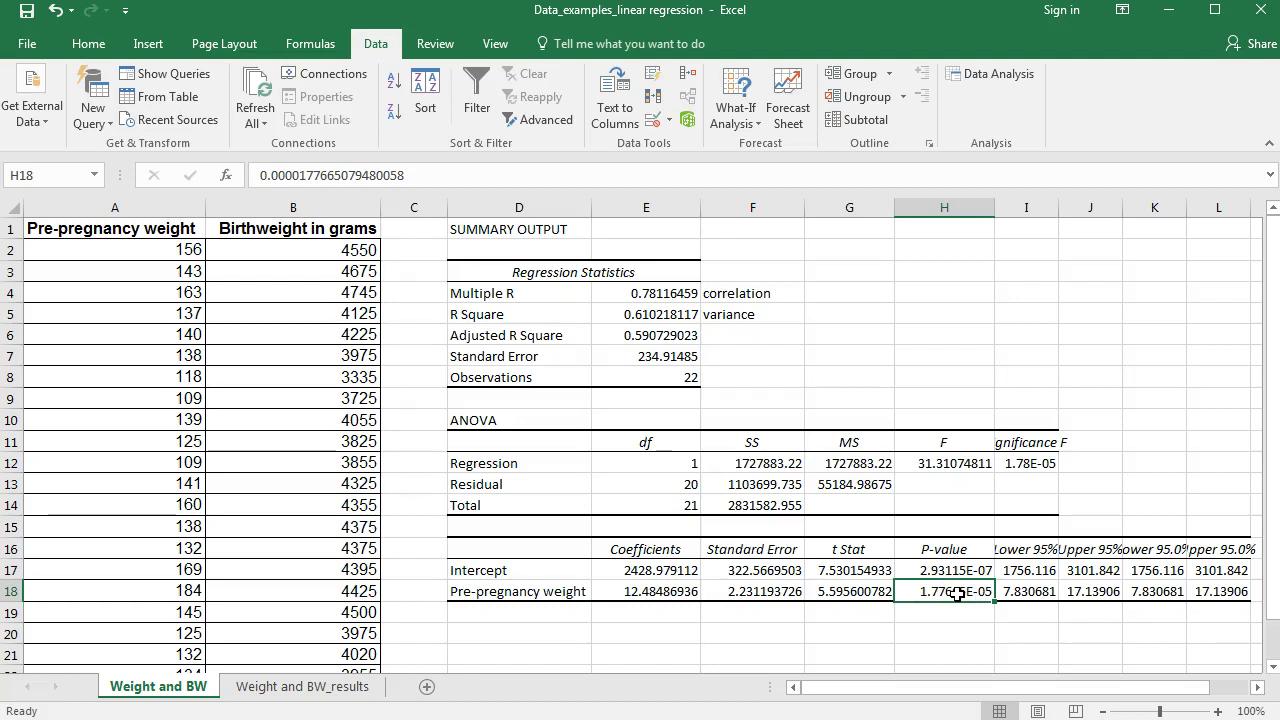
pyautogui.click(964, 568)
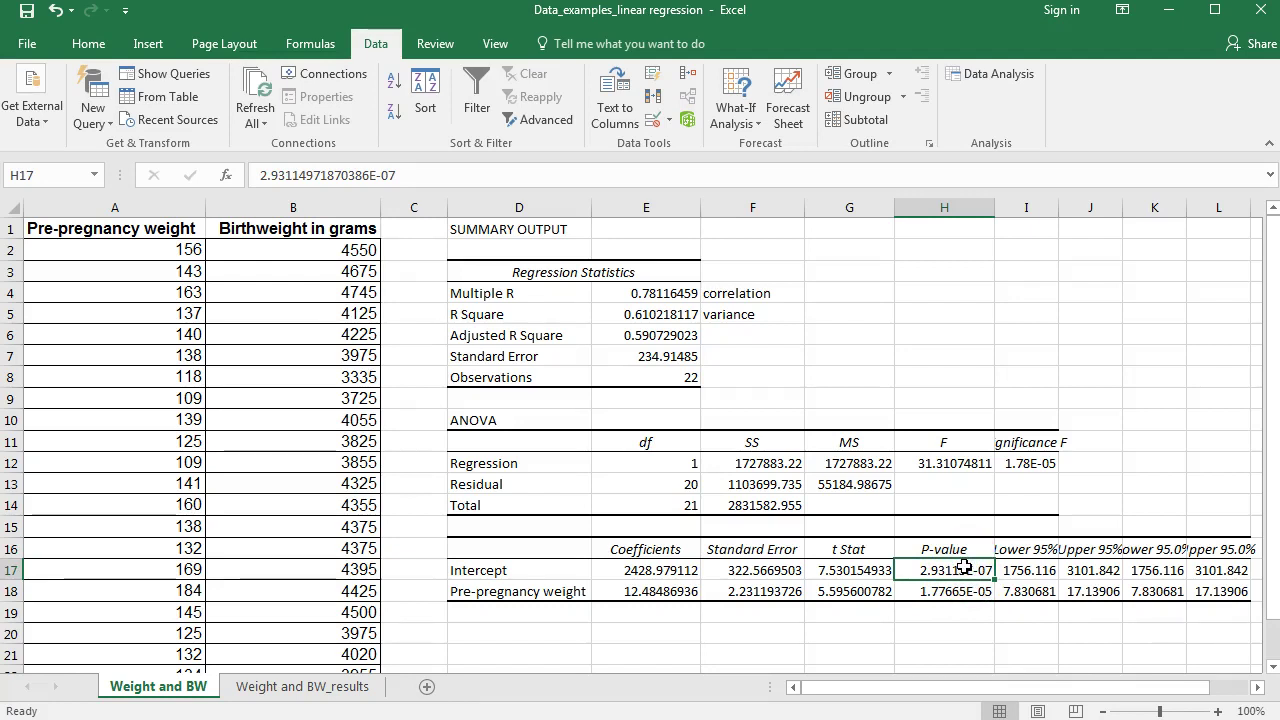
pyautogui.press('Down')
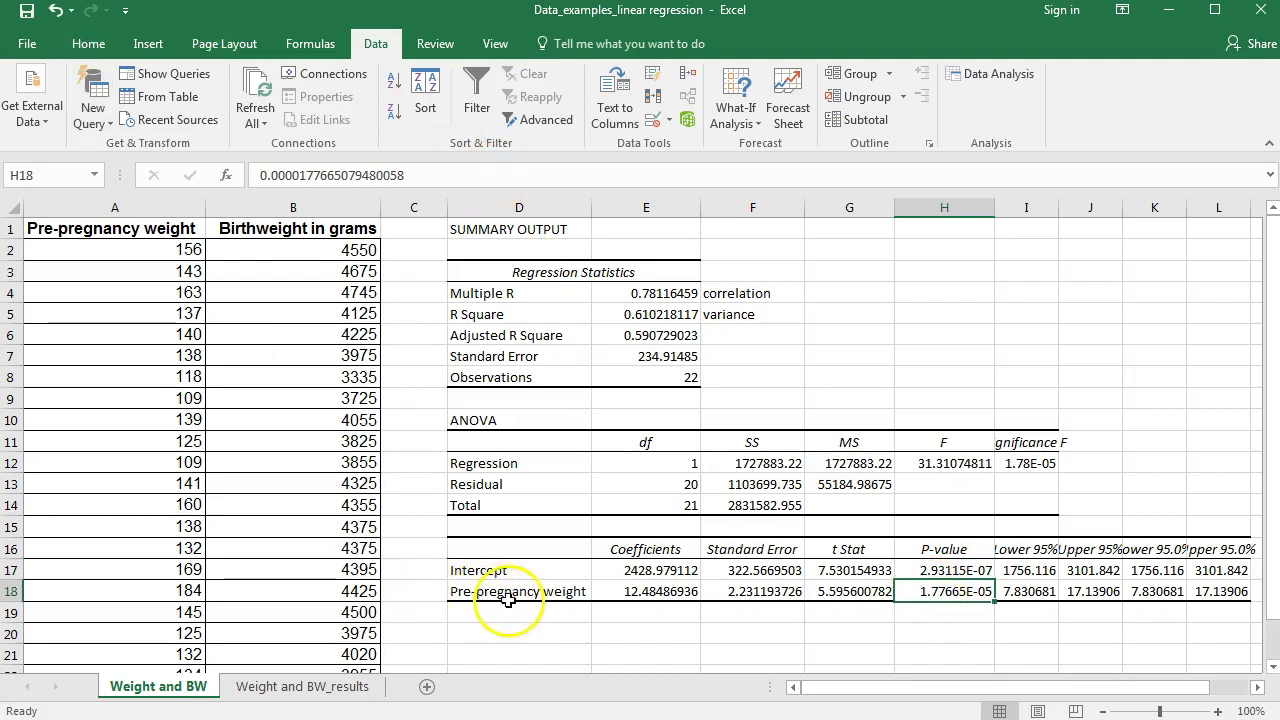
pyautogui.click(86, 43)
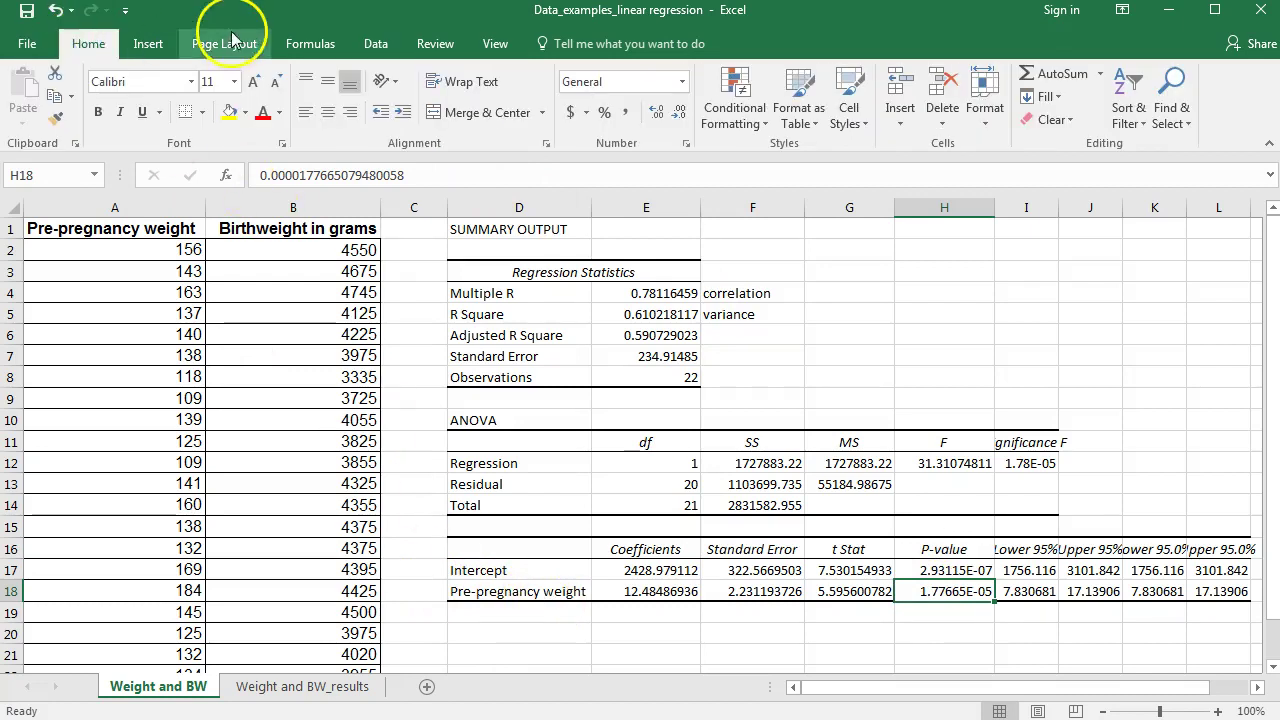
pyautogui.click(229, 111)
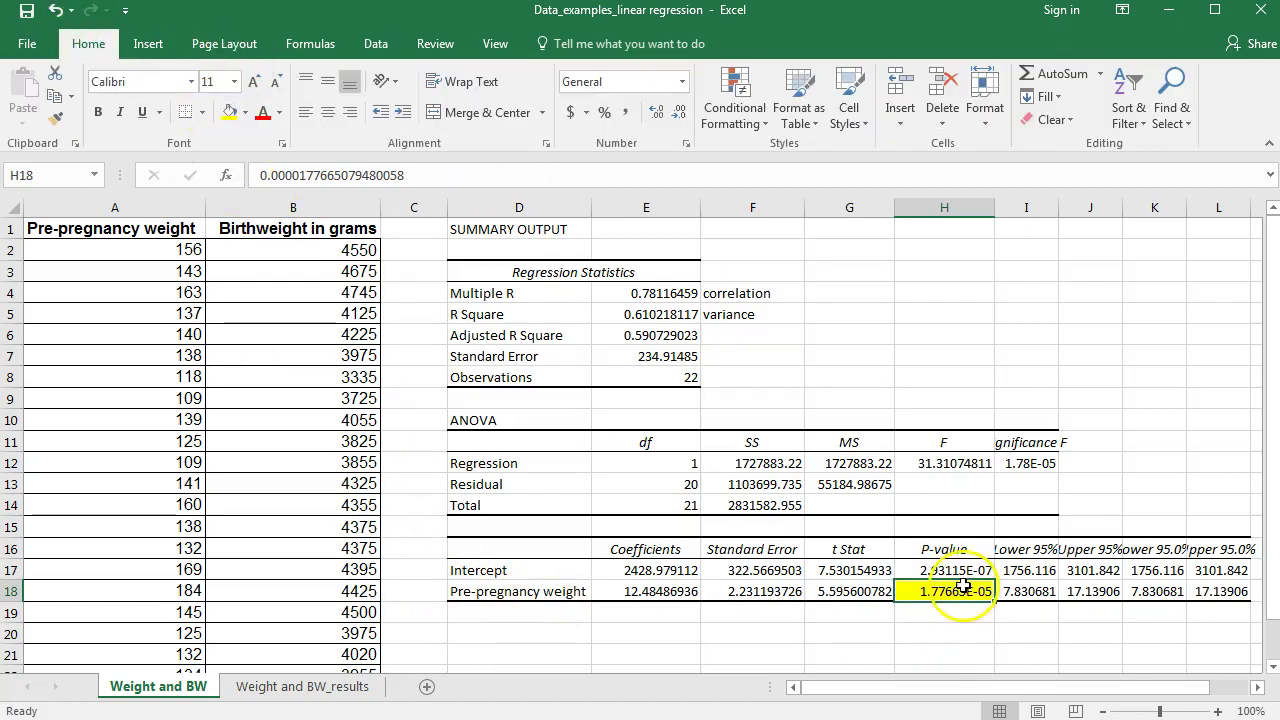
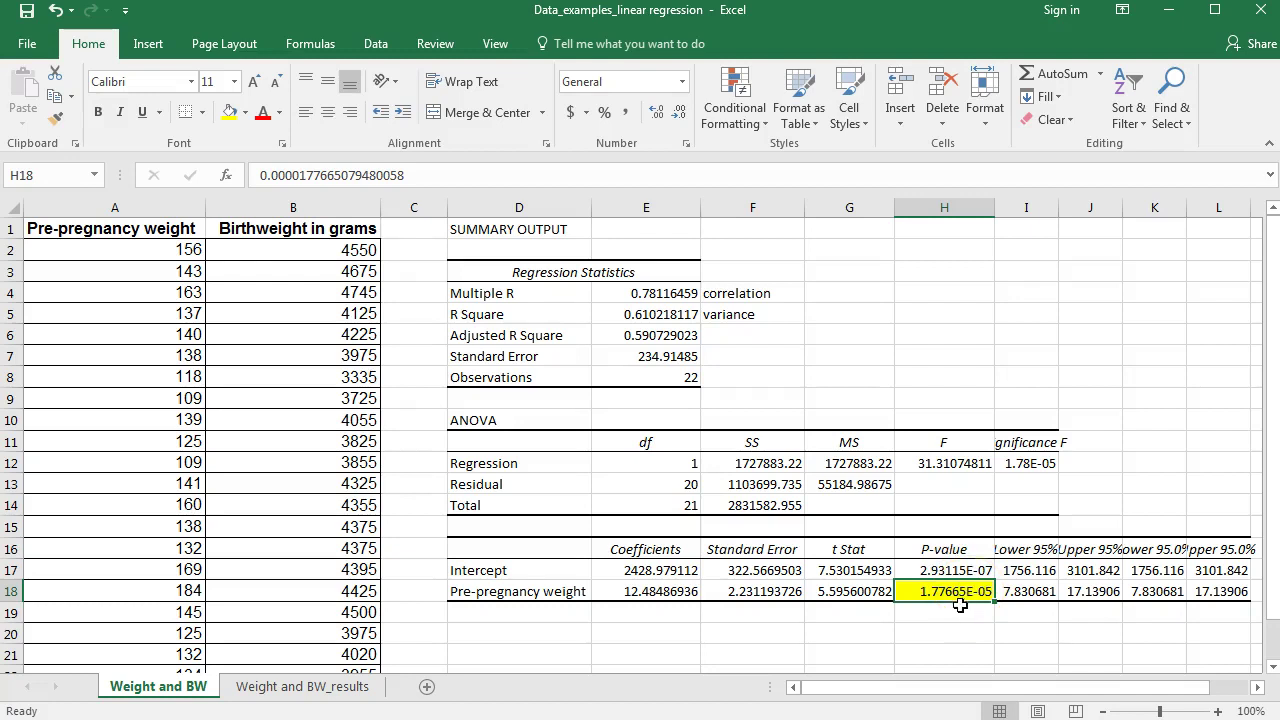
# Write the significance comparison 0.05 > 0.0000178 across cells H3, I3 and J3.
pyautogui.click(955, 614)
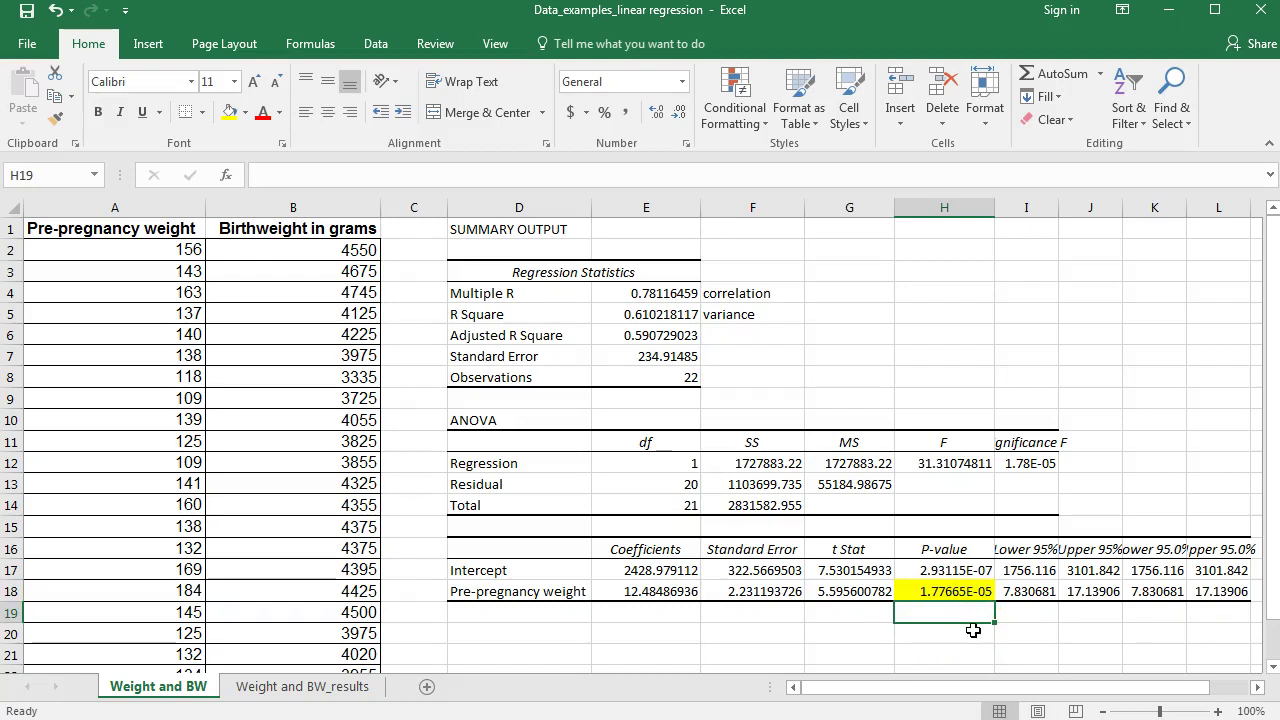
pyautogui.click(973, 630)
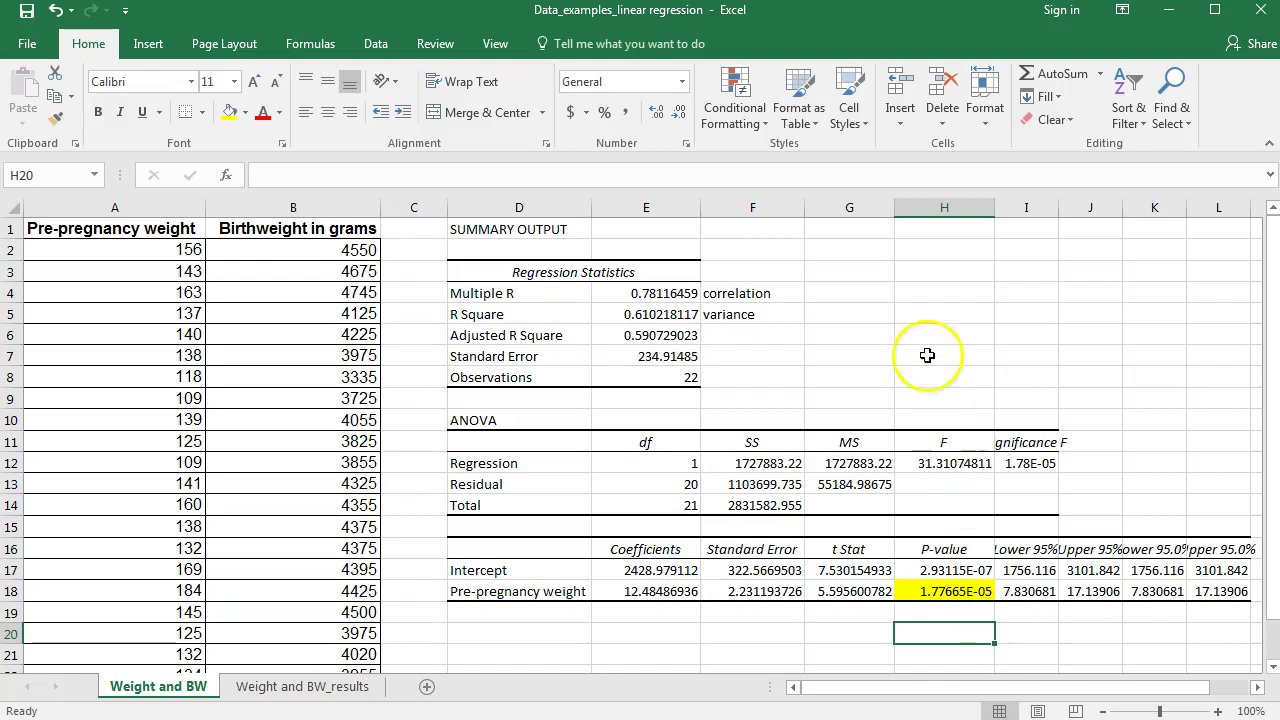
pyautogui.click(925, 272)
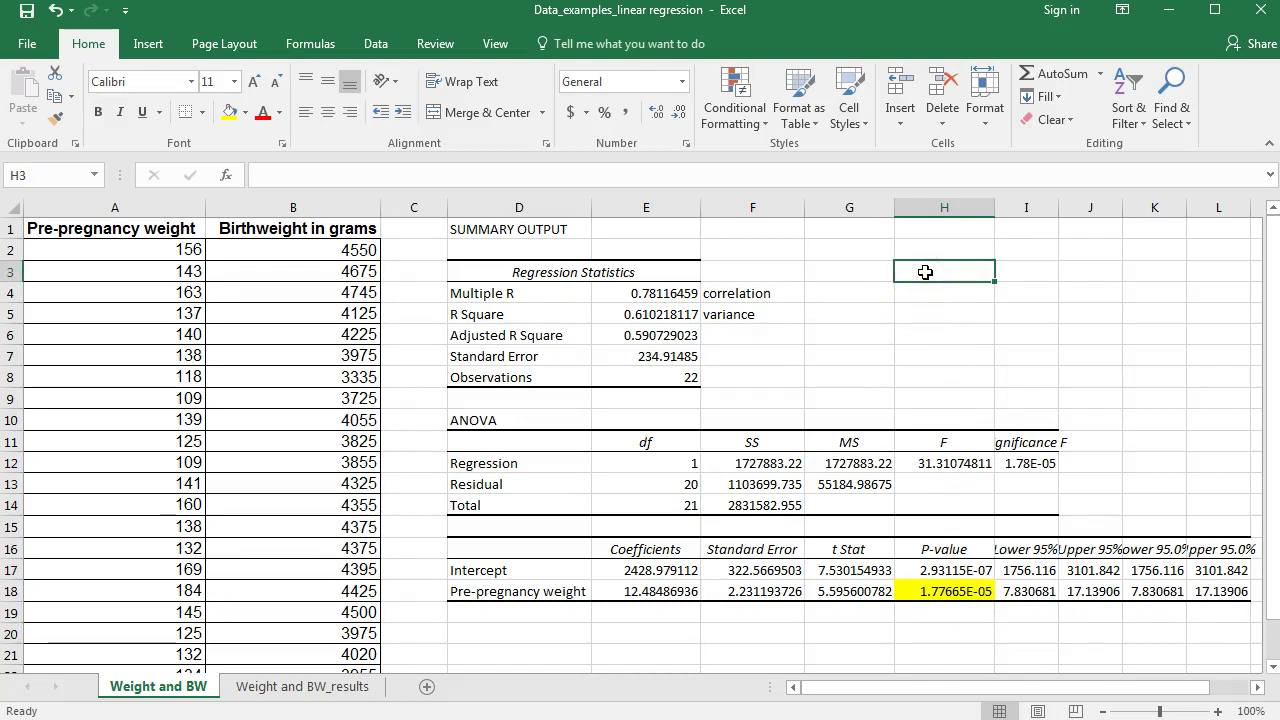
pyautogui.write('0.05')
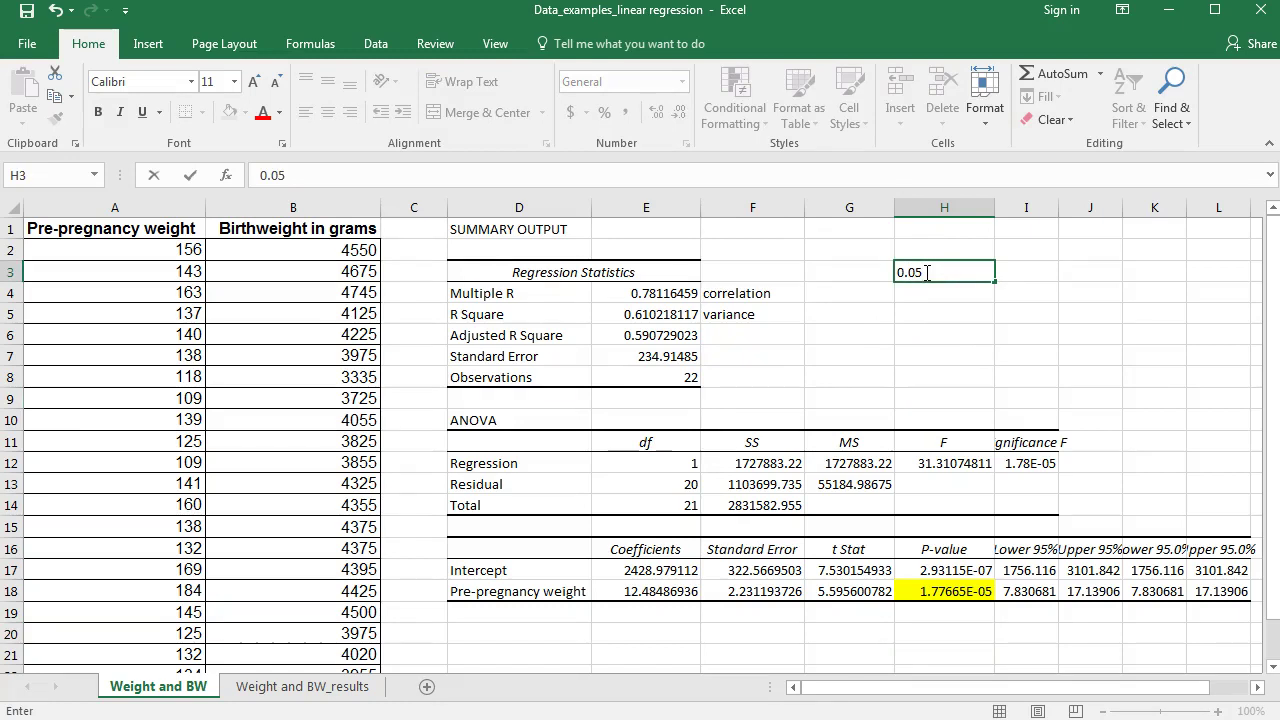
pyautogui.press('Tab')
pyautogui.press('Tab')
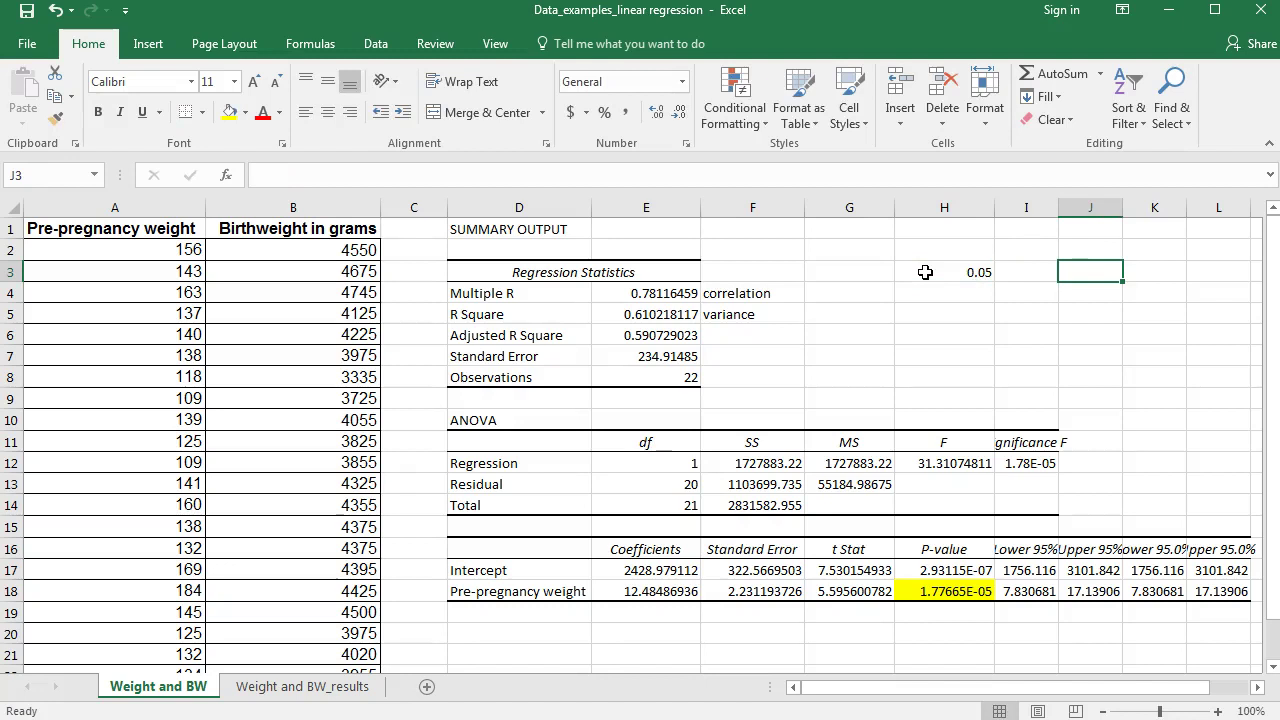
pyautogui.write('.')
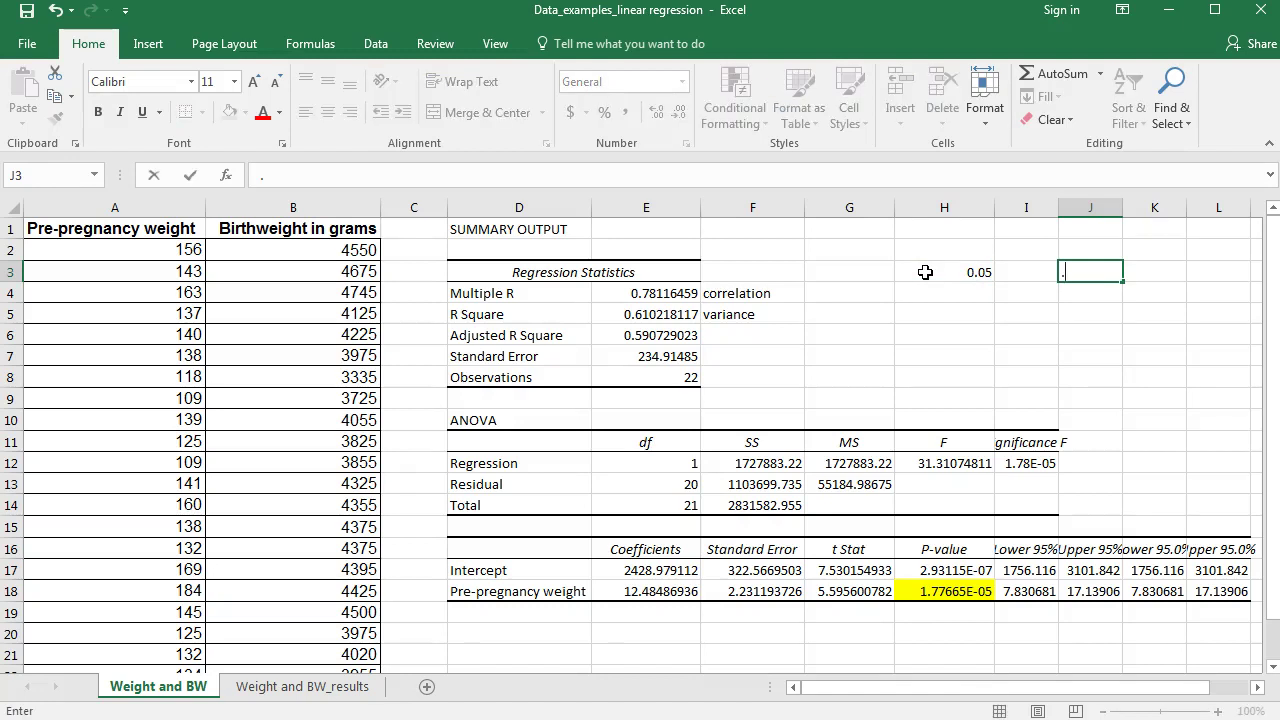
pyautogui.write('0000178')
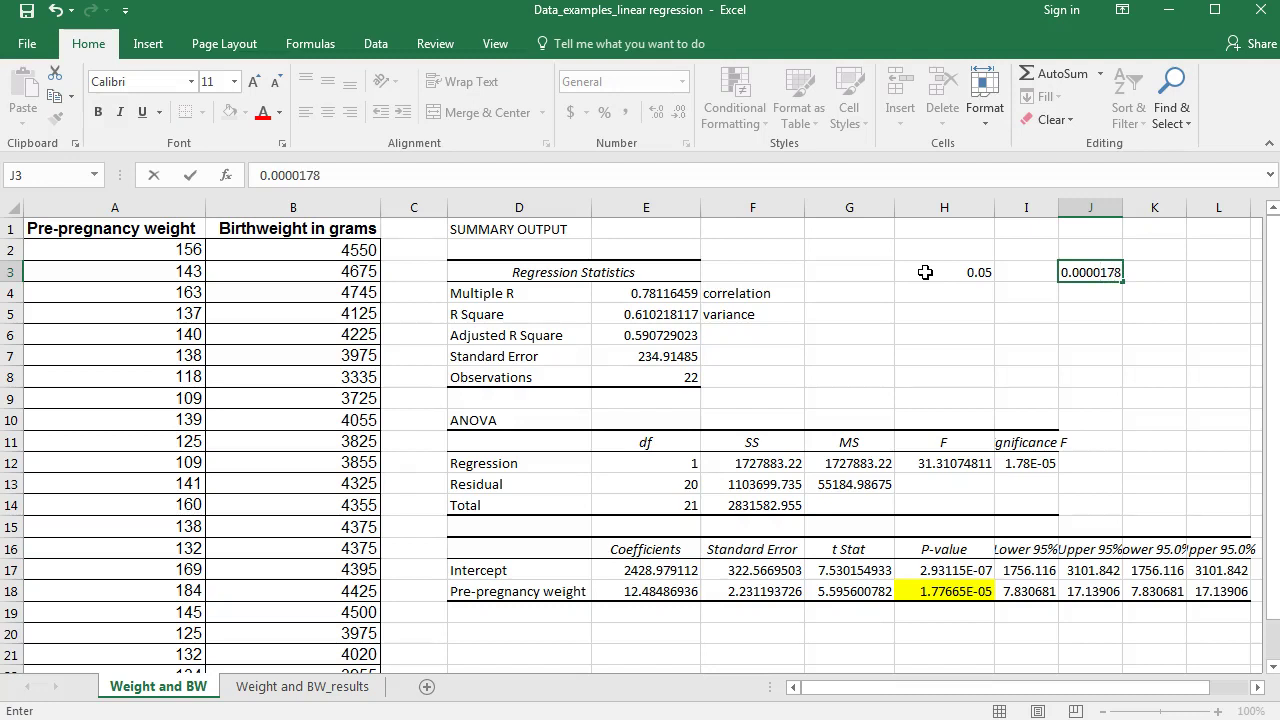
pyautogui.click(1025, 271)
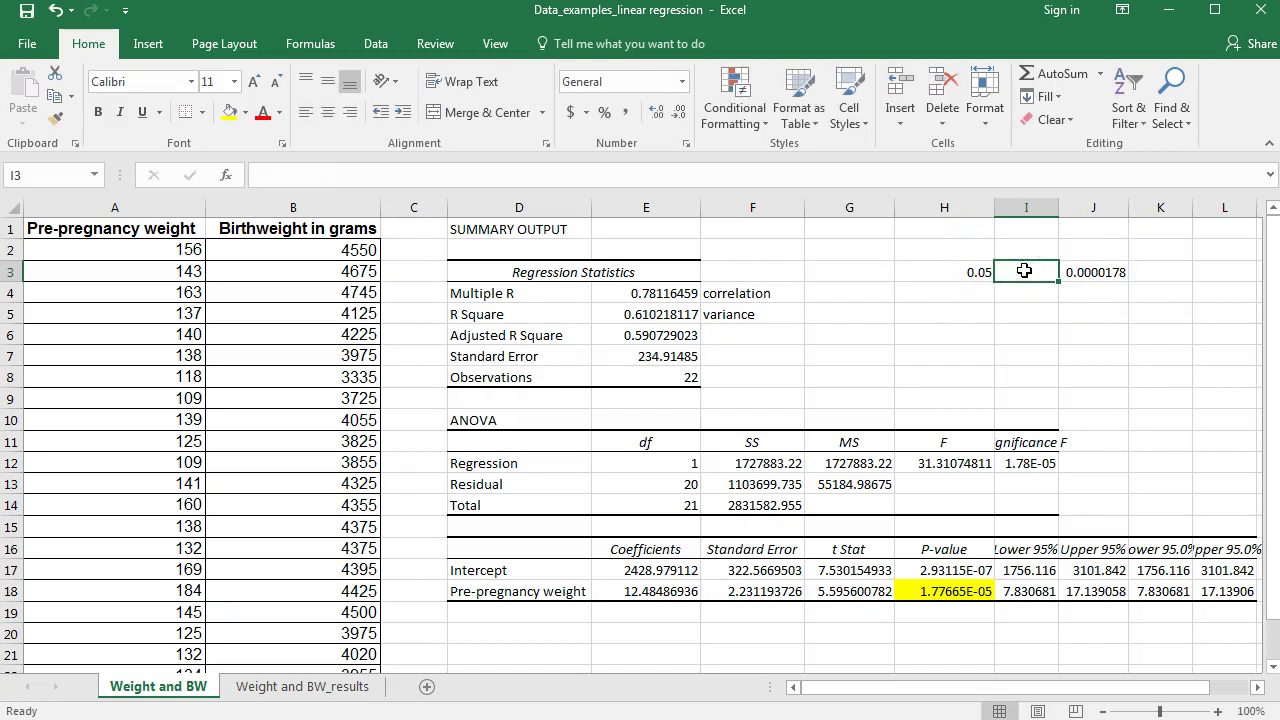
pyautogui.write('>')
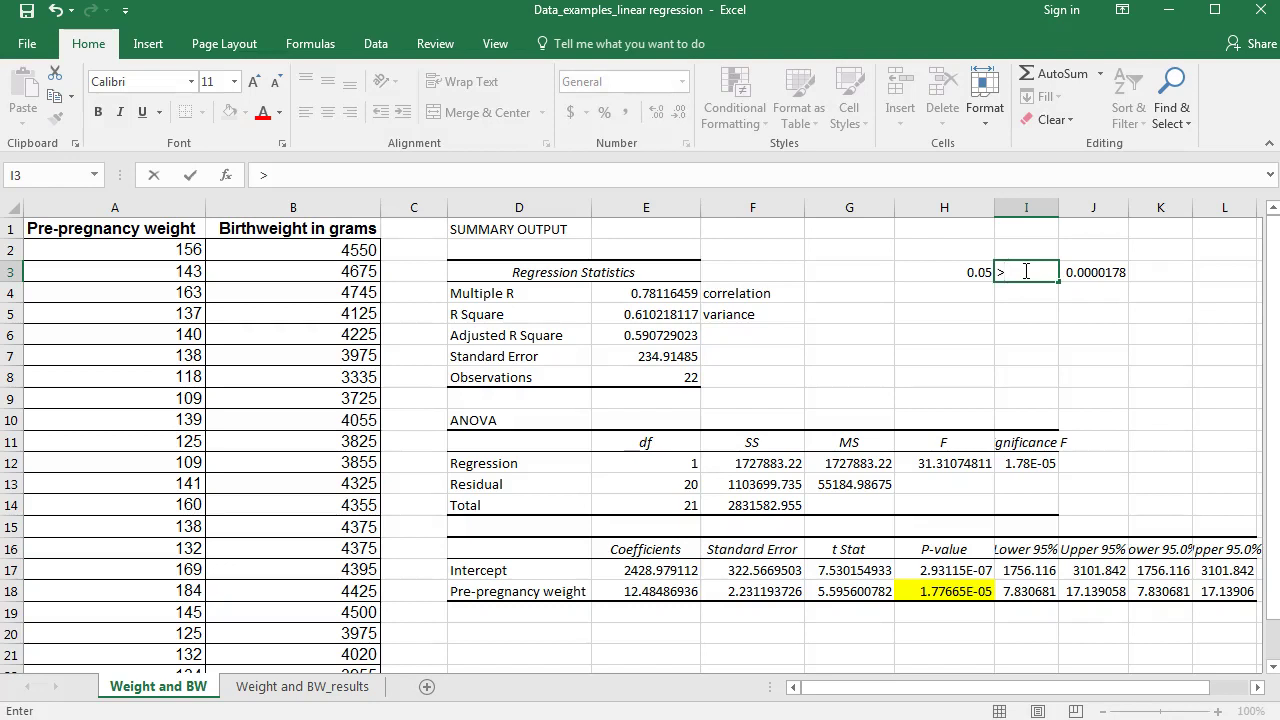
pyautogui.click(1088, 272)
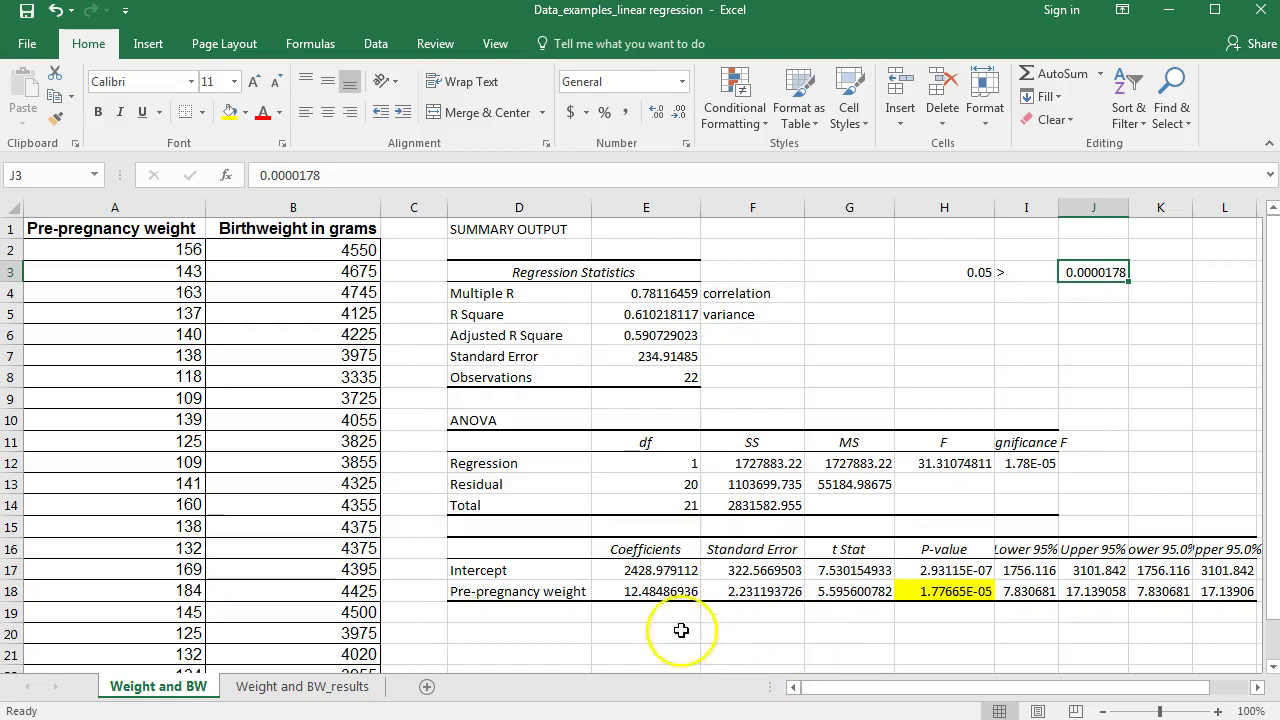
# Review the slope coefficient, then switch to Word and undo the deletion of the sentence interpreting it as a 12.48 gram increase per pound.
pyautogui.click(647, 593)
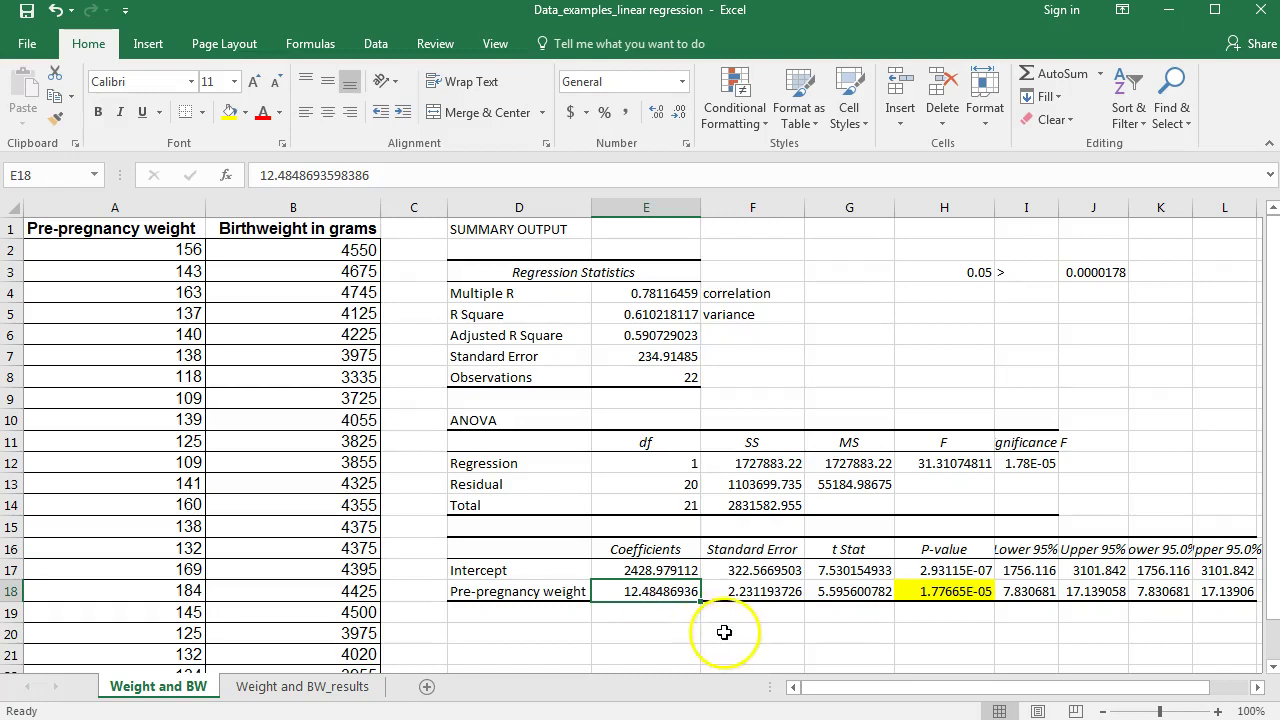
pyautogui.click(509, 593)
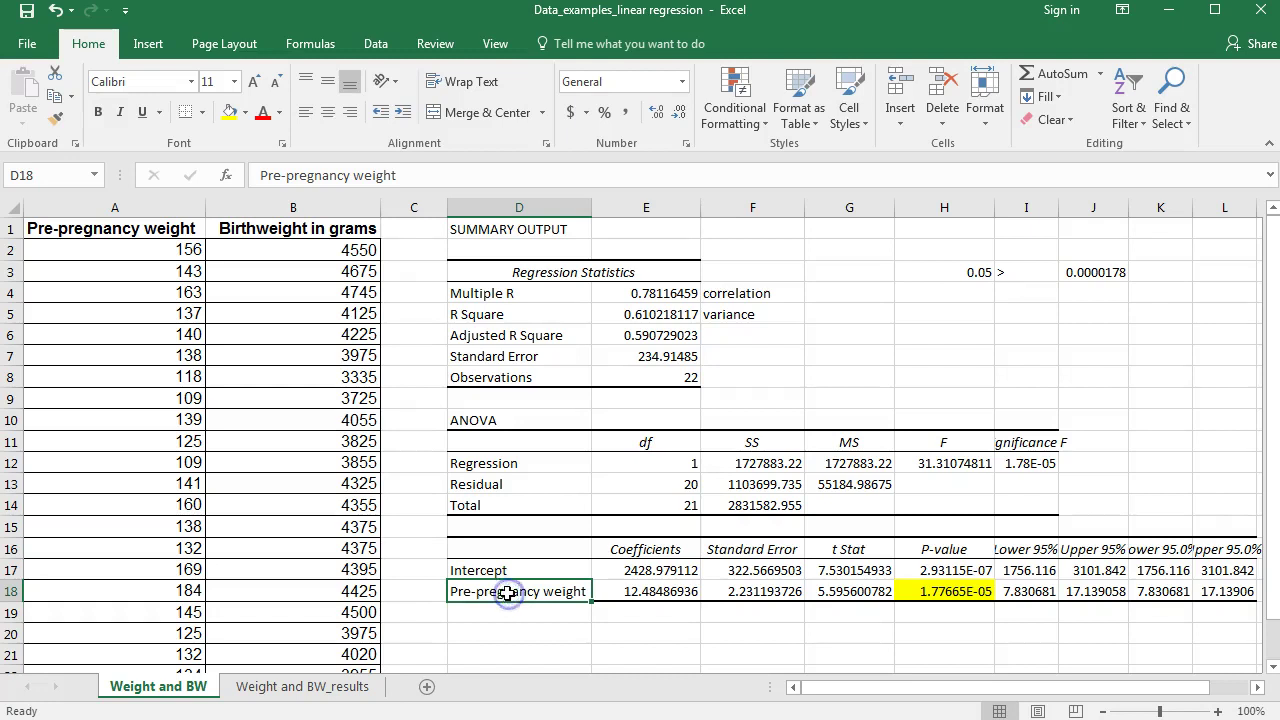
pyautogui.click(636, 593)
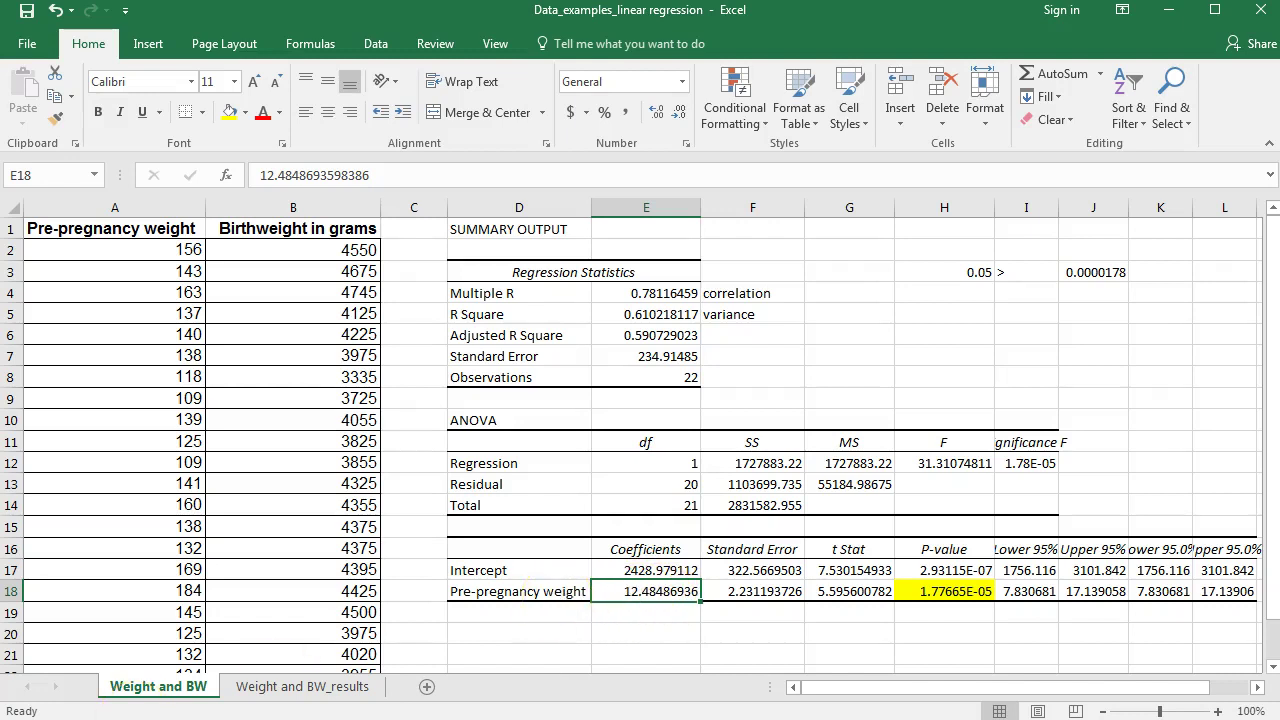
pyautogui.hotkey('alt', 'Tab')
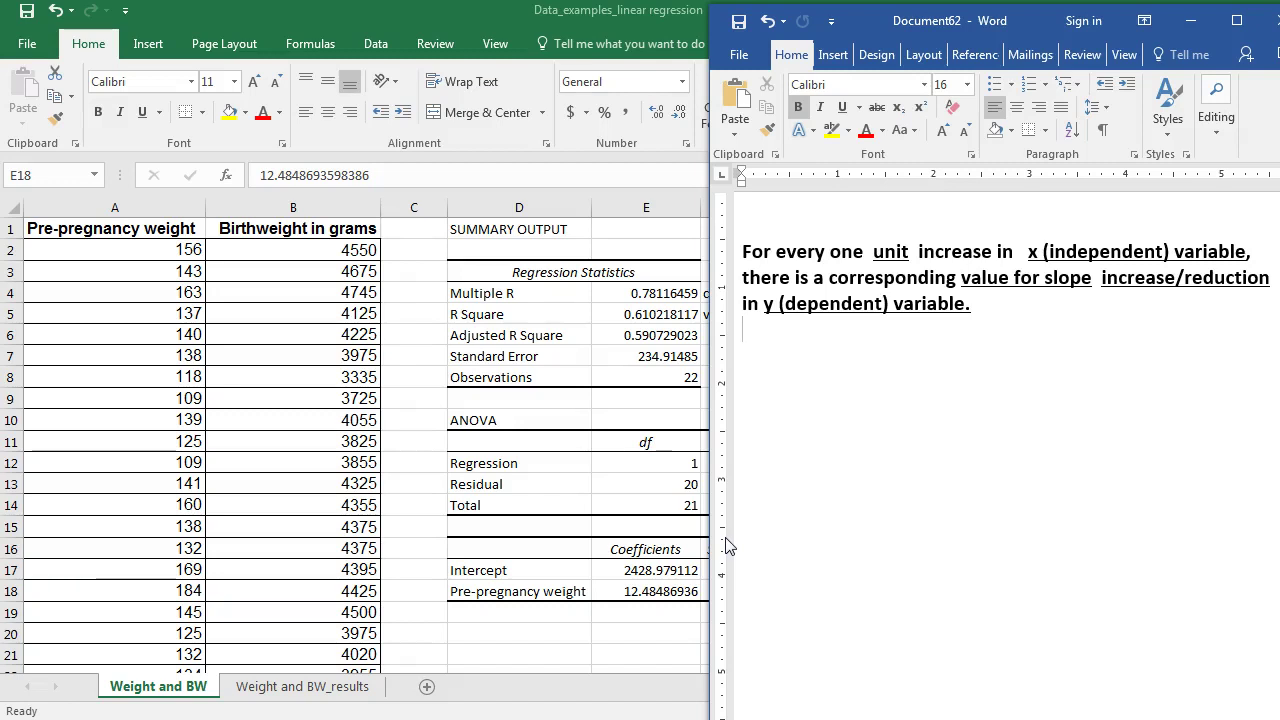
pyautogui.click(768, 22)
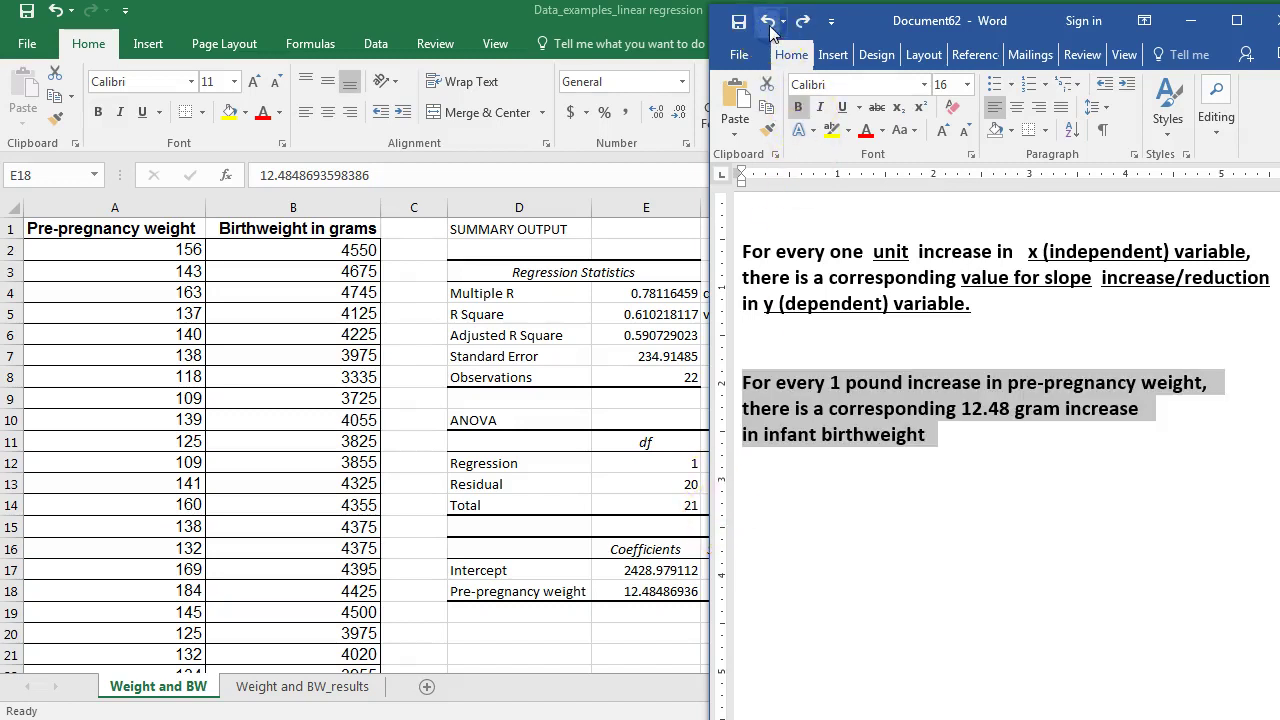
pyautogui.click(970, 443)
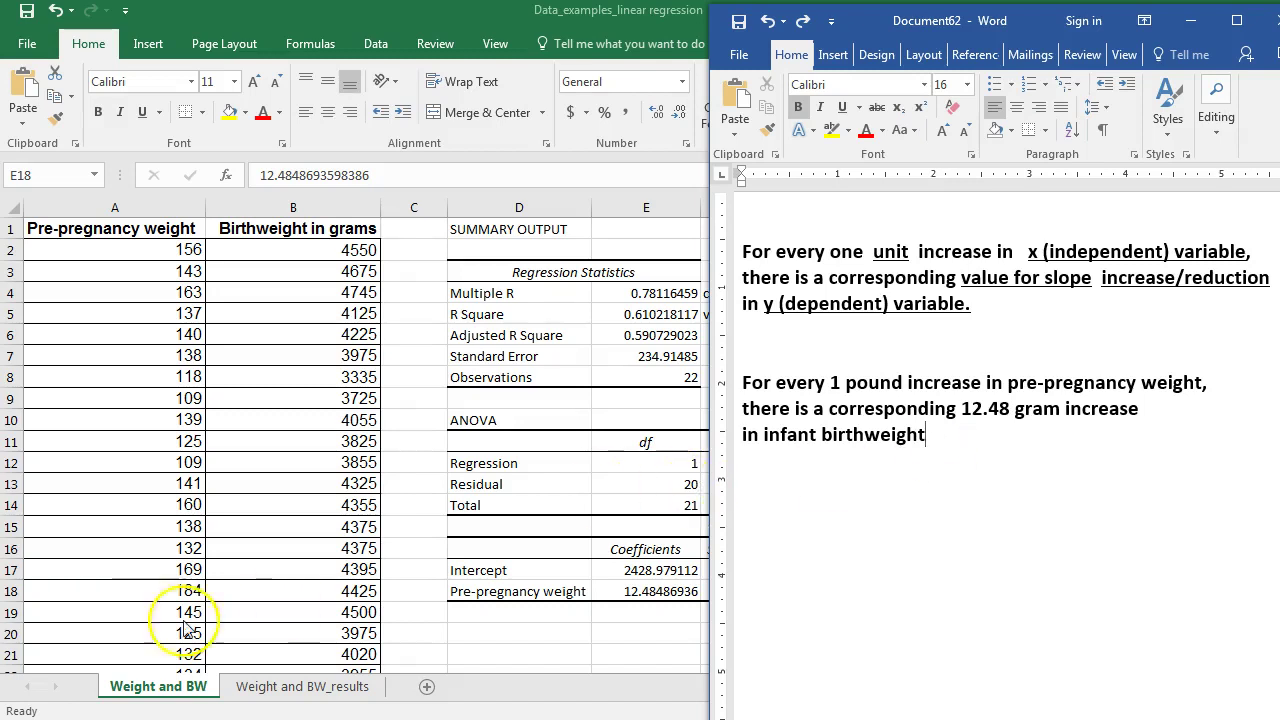
# Recheck the slope and intercept in Excel, then restore the deleted regression equation line ŷ = b0 + b1x in Word and select it.
pyautogui.hotkey('alt', 'Tab')
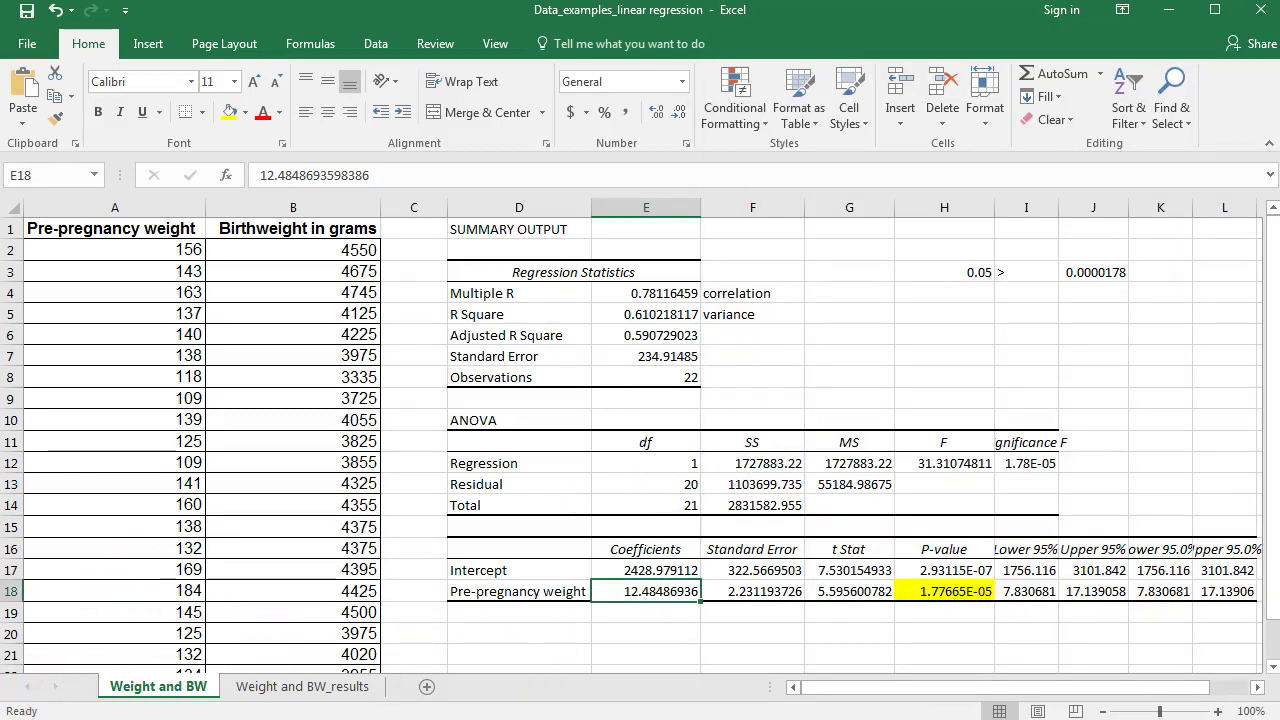
pyautogui.hotkey('alt', 'Tab')
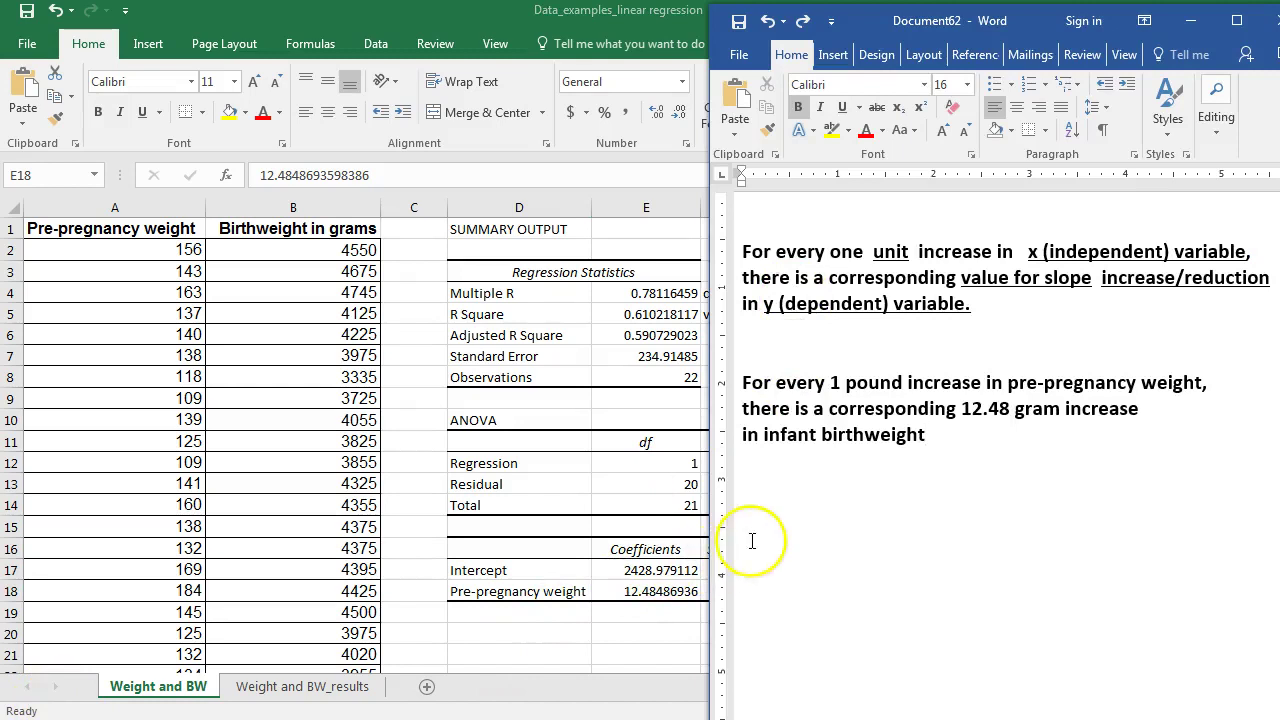
pyautogui.click(625, 592)
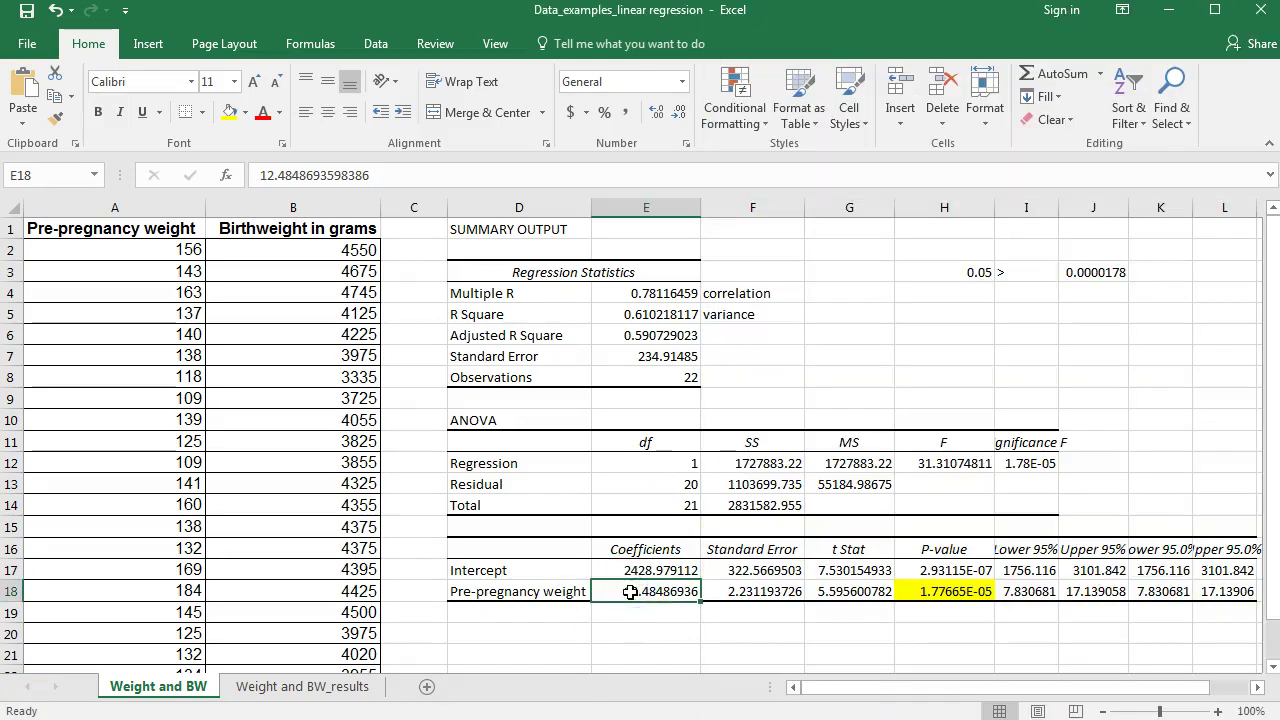
pyautogui.click(634, 570)
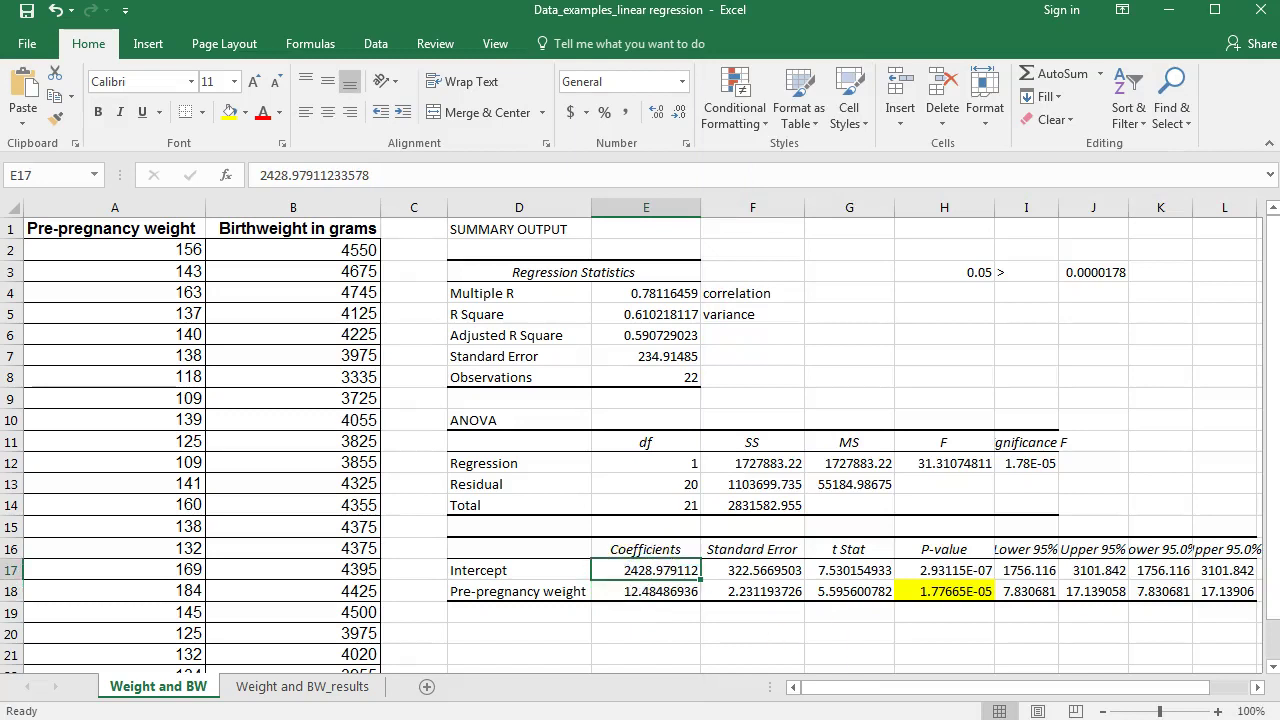
pyautogui.click(975, 706)
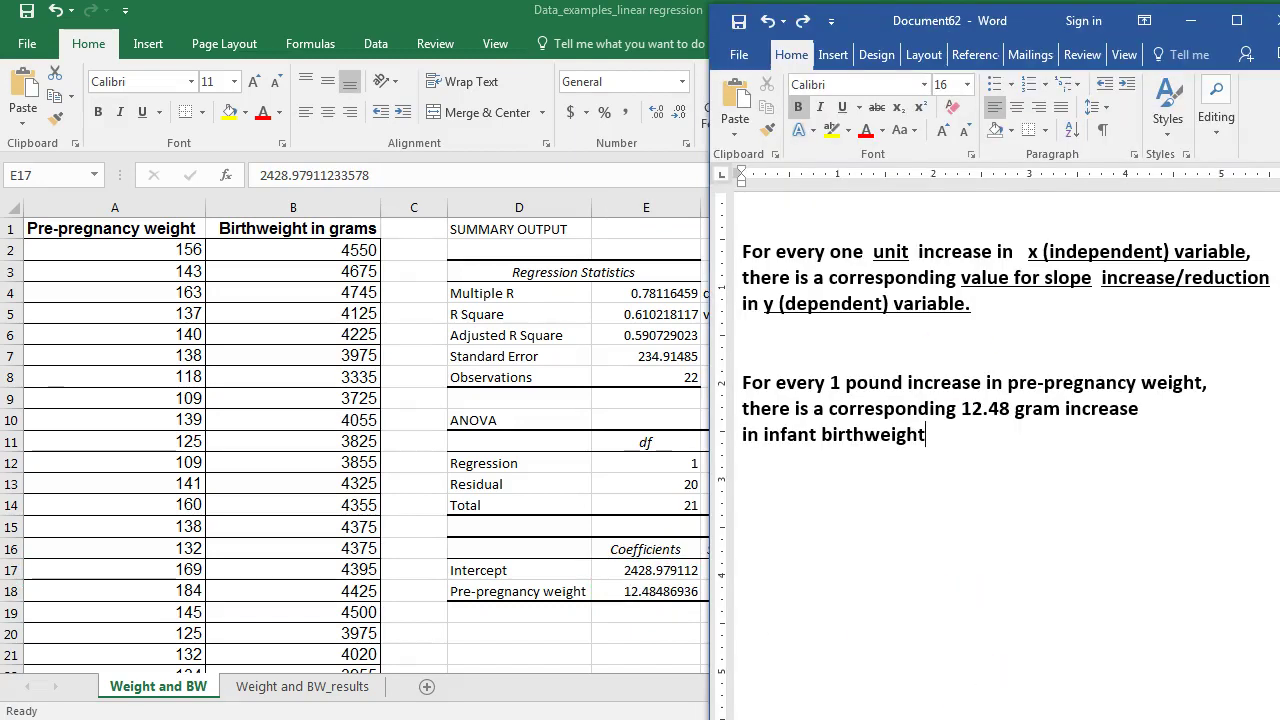
pyautogui.click(770, 27)
pyautogui.click(997, 518)
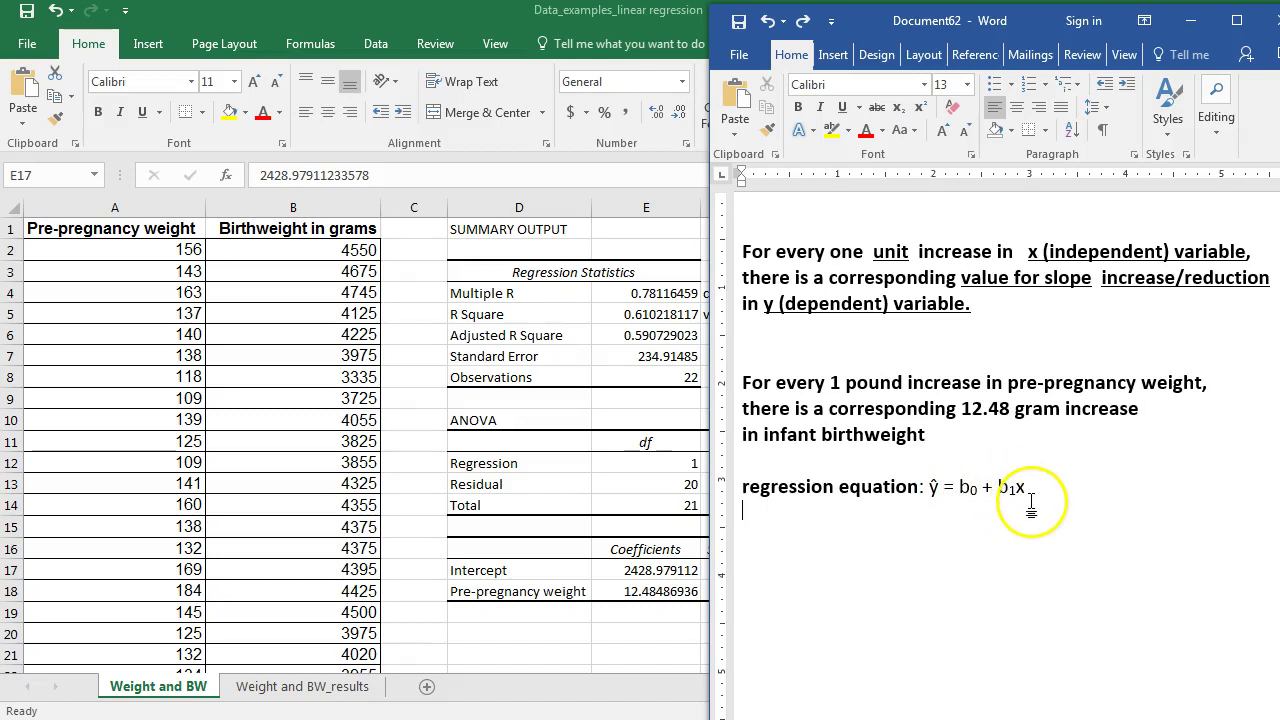
pyautogui.moveTo(1035, 490); pyautogui.dragTo(757, 492)
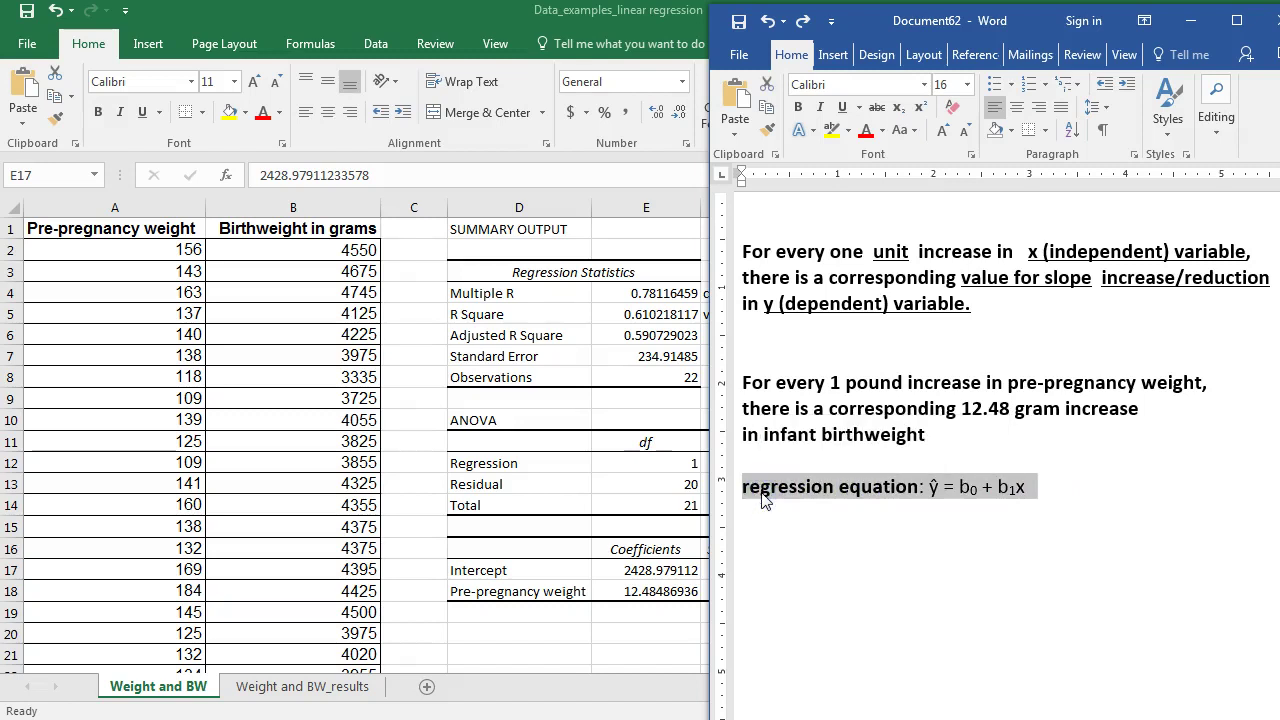
# Add a copy of the regression equation line ŷ = b0 + b1x on a new line below the original.
pyautogui.click(1110, 488)
pyautogui.press('Return')
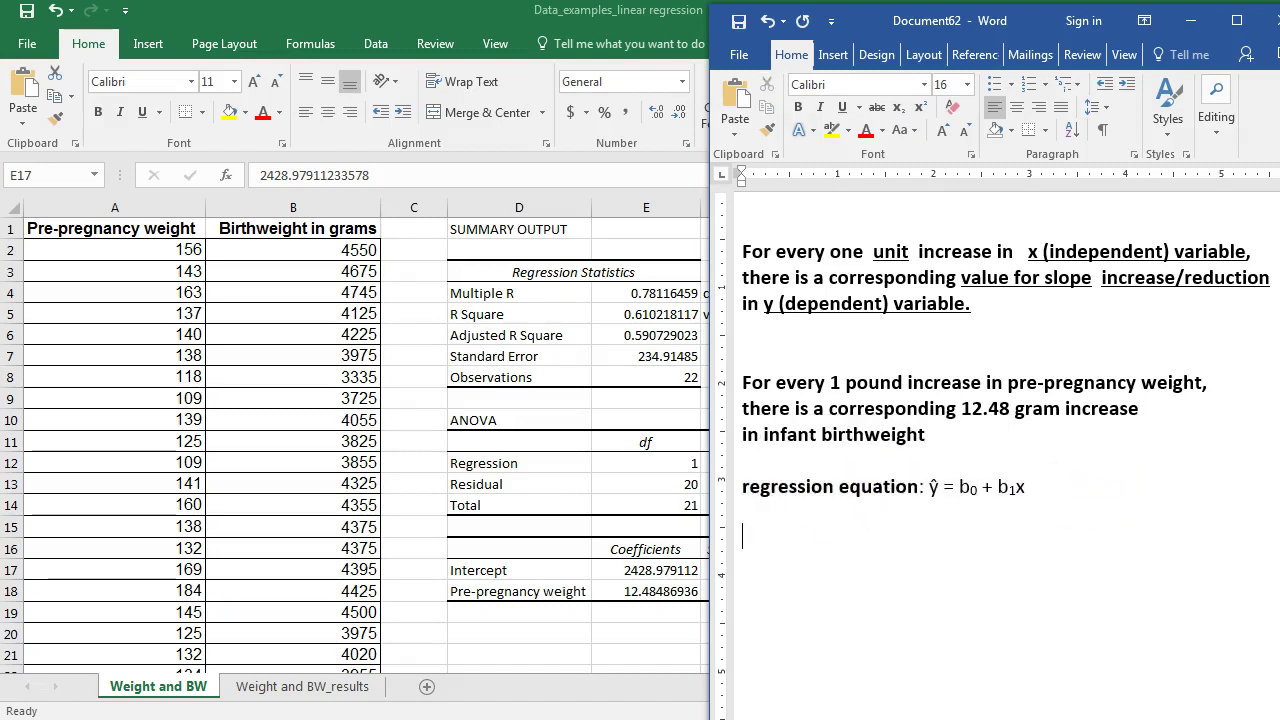
pyautogui.write('regression equation: ŷ = b0 + b1x')
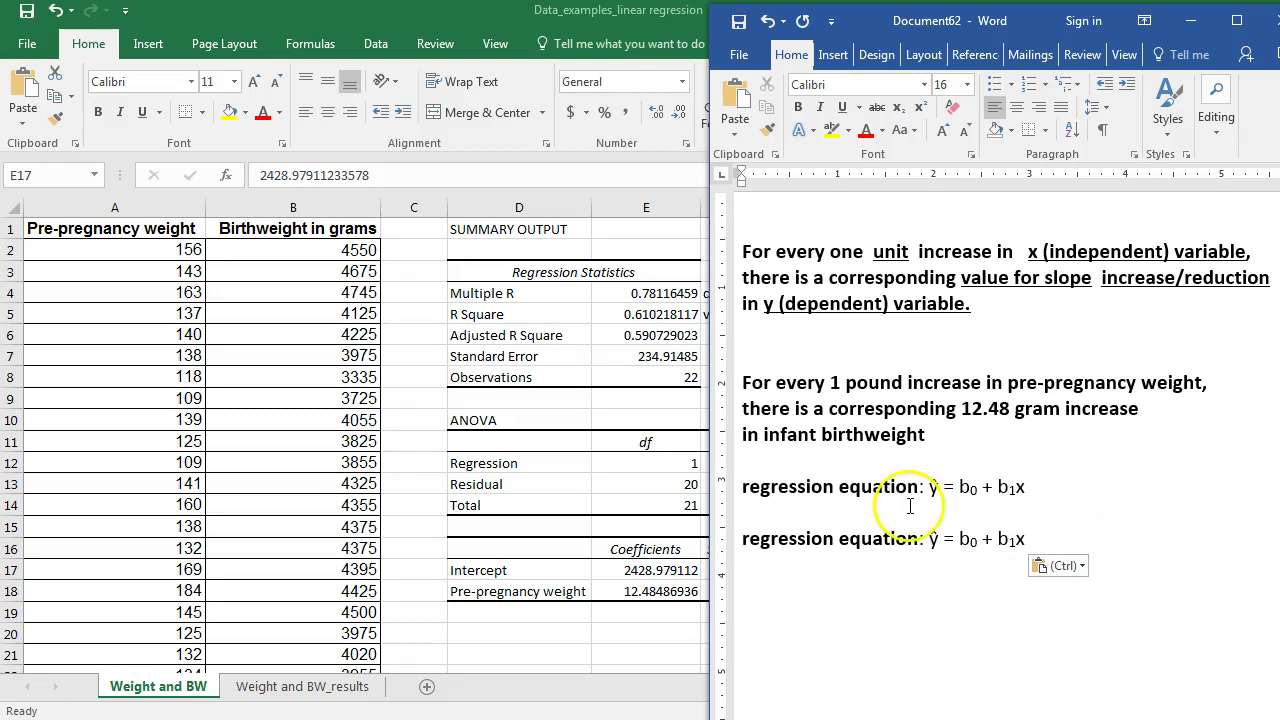
# In the copied equation, replace b0 with the intercept 2428.9791 and b1 with the slope 12.4847.
pyautogui.moveTo(960, 540); pyautogui.dragTo(977, 540)
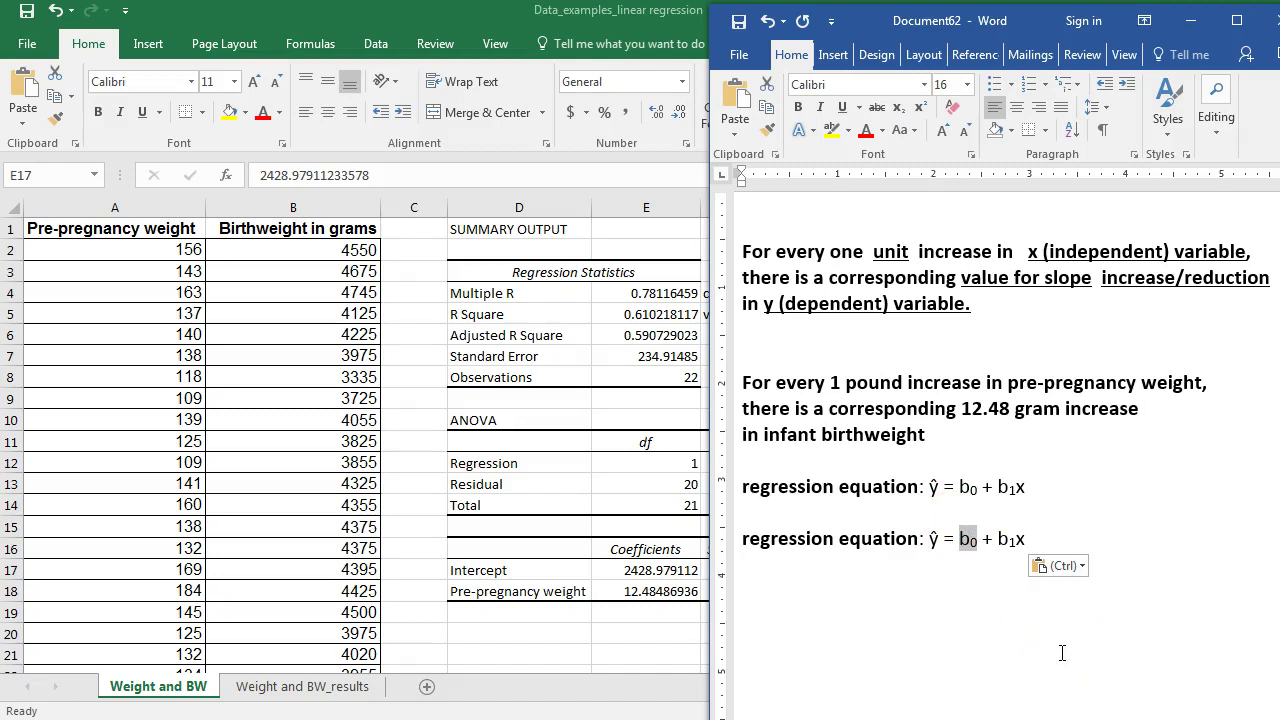
pyautogui.write('2')
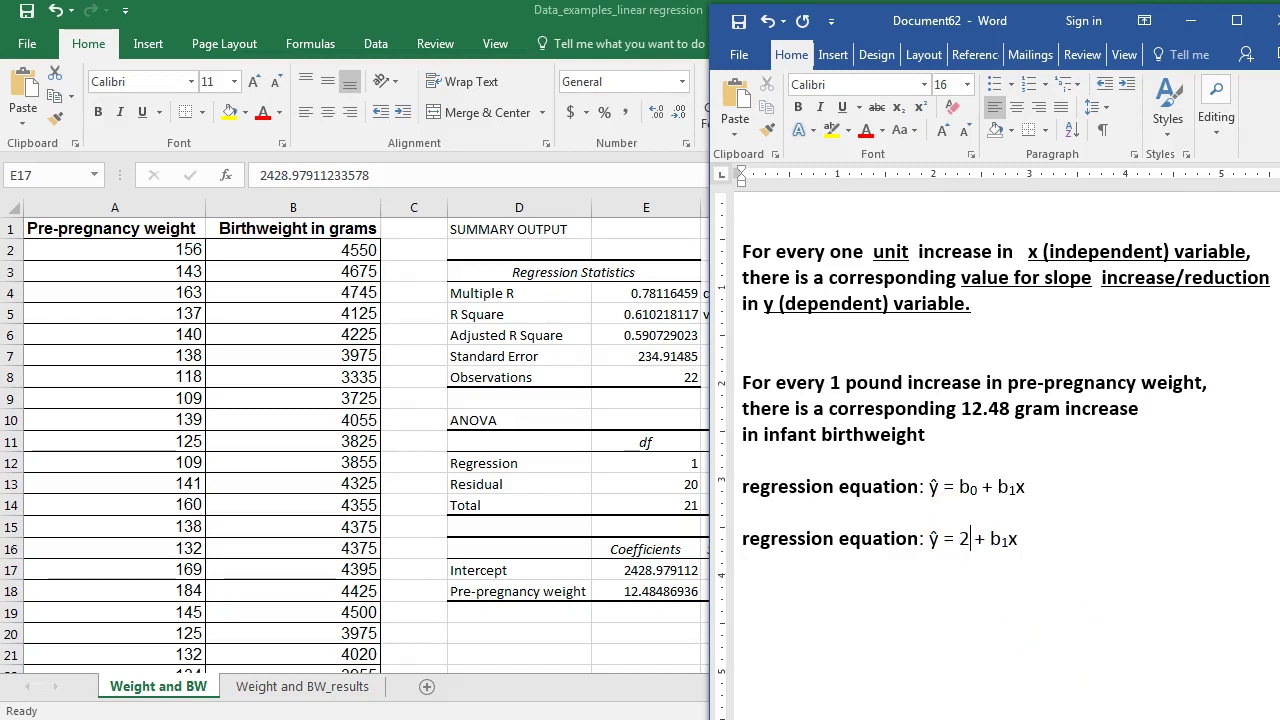
pyautogui.write('428.')
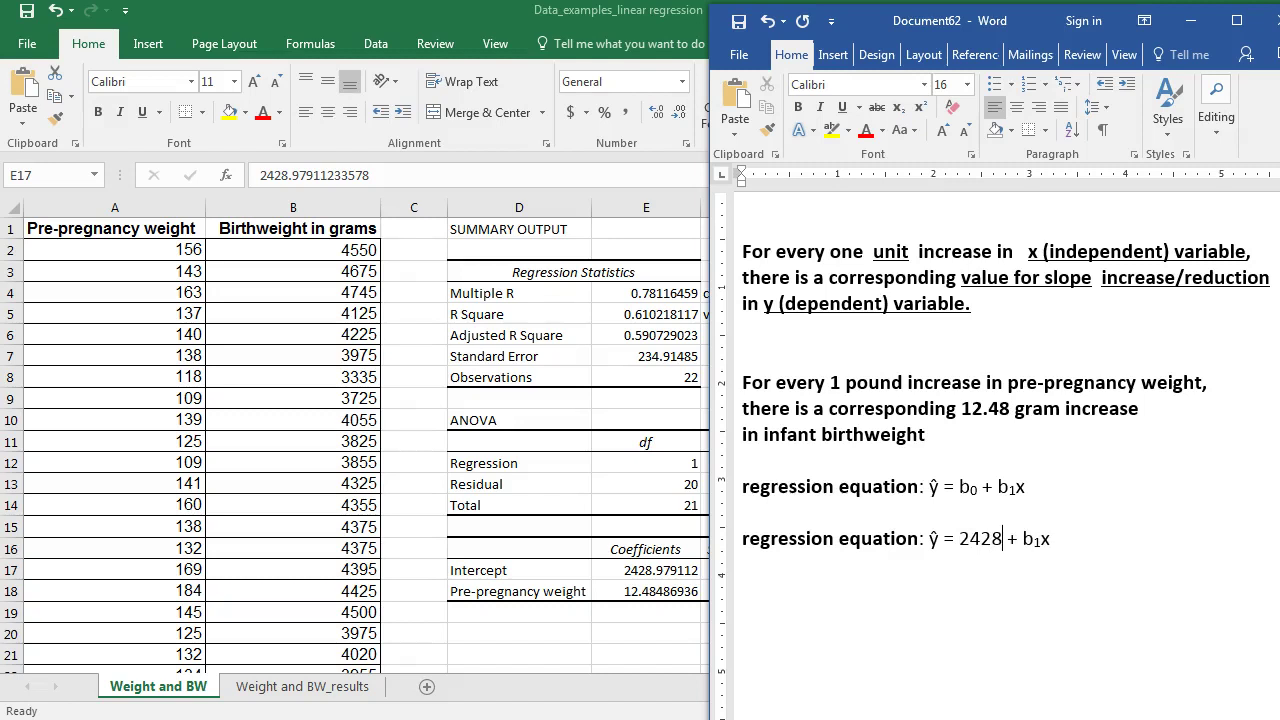
pyautogui.write('9')
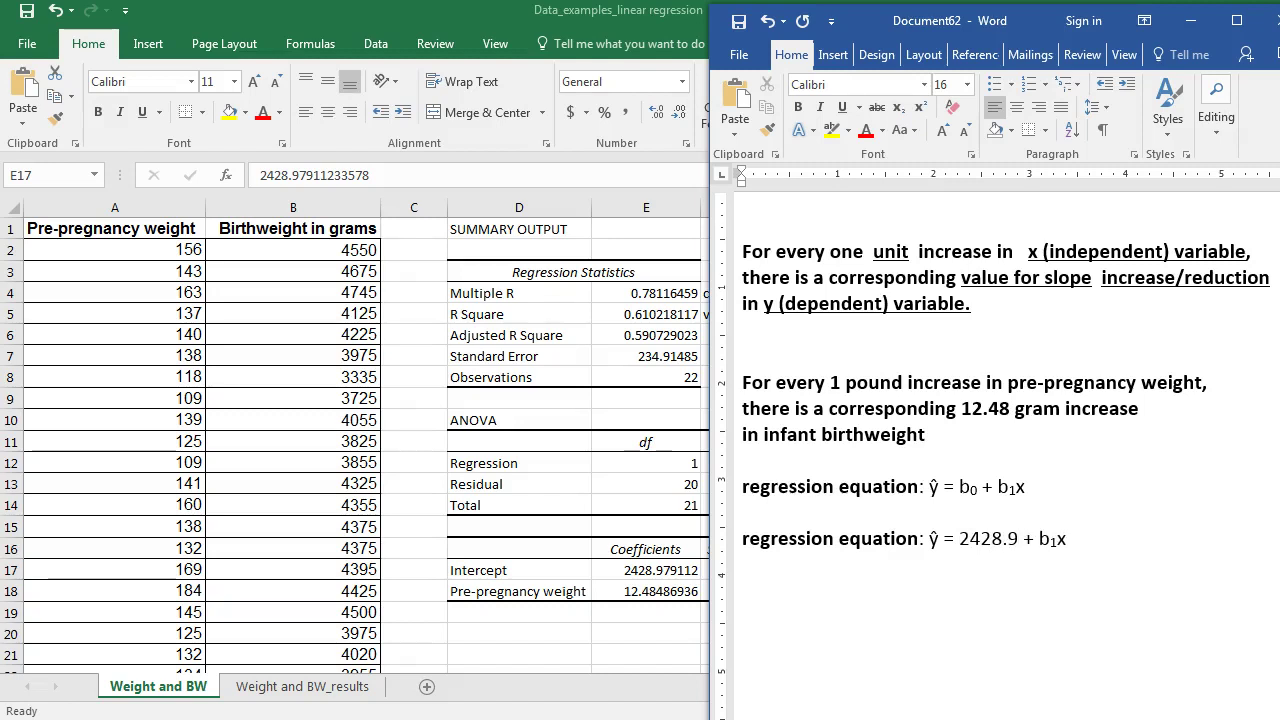
pyautogui.write('791')
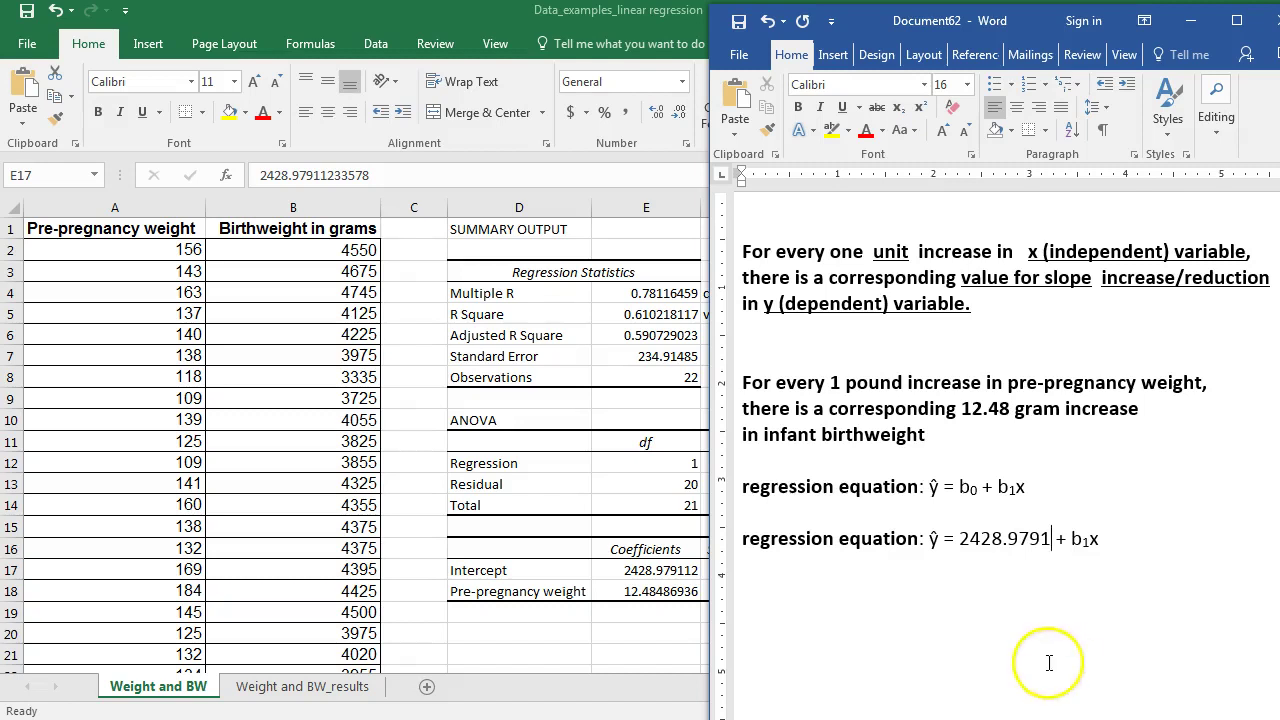
pyautogui.click(1070, 538)
pyautogui.moveTo(1070, 538); pyautogui.dragTo(1087, 542)
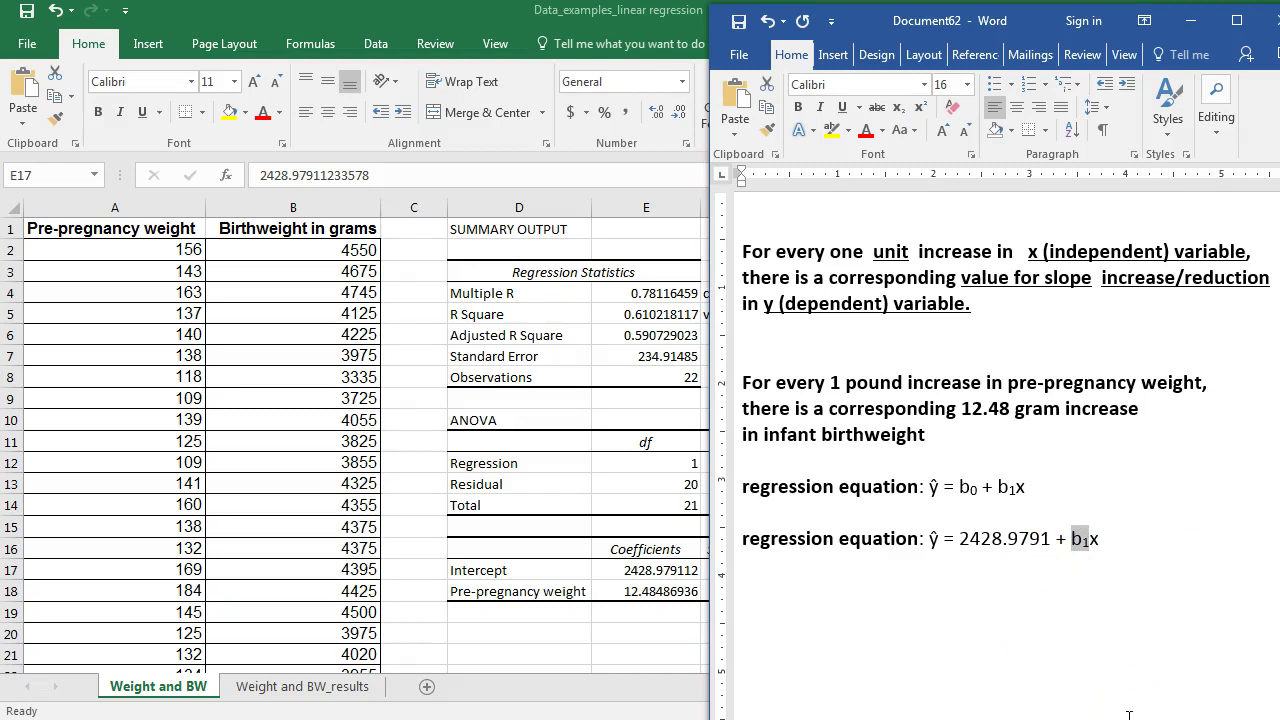
pyautogui.write('12.4847')
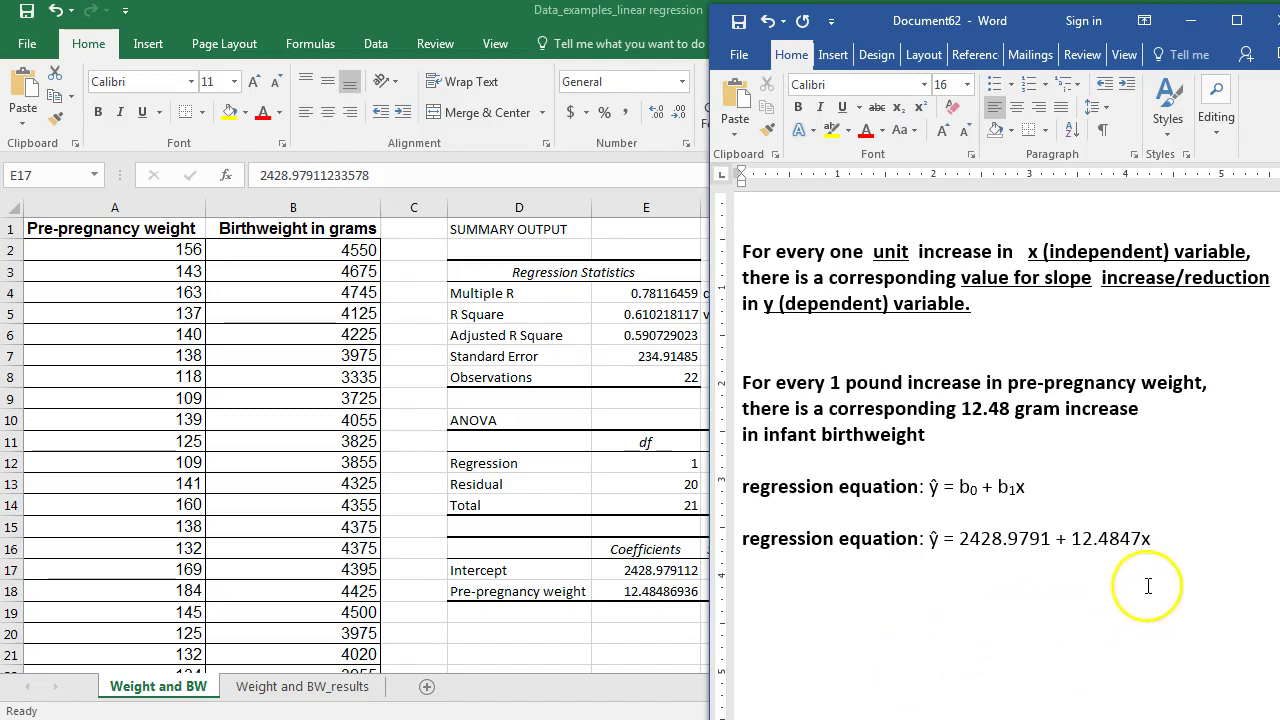
# Add lines solving the equation for x = 150: ŷ = 2428.9791 + 12.4847(150), ŷ = 2428.9791 + 1872.705, and ŷ = 4301.68 grams.
pyautogui.click(1146, 540)
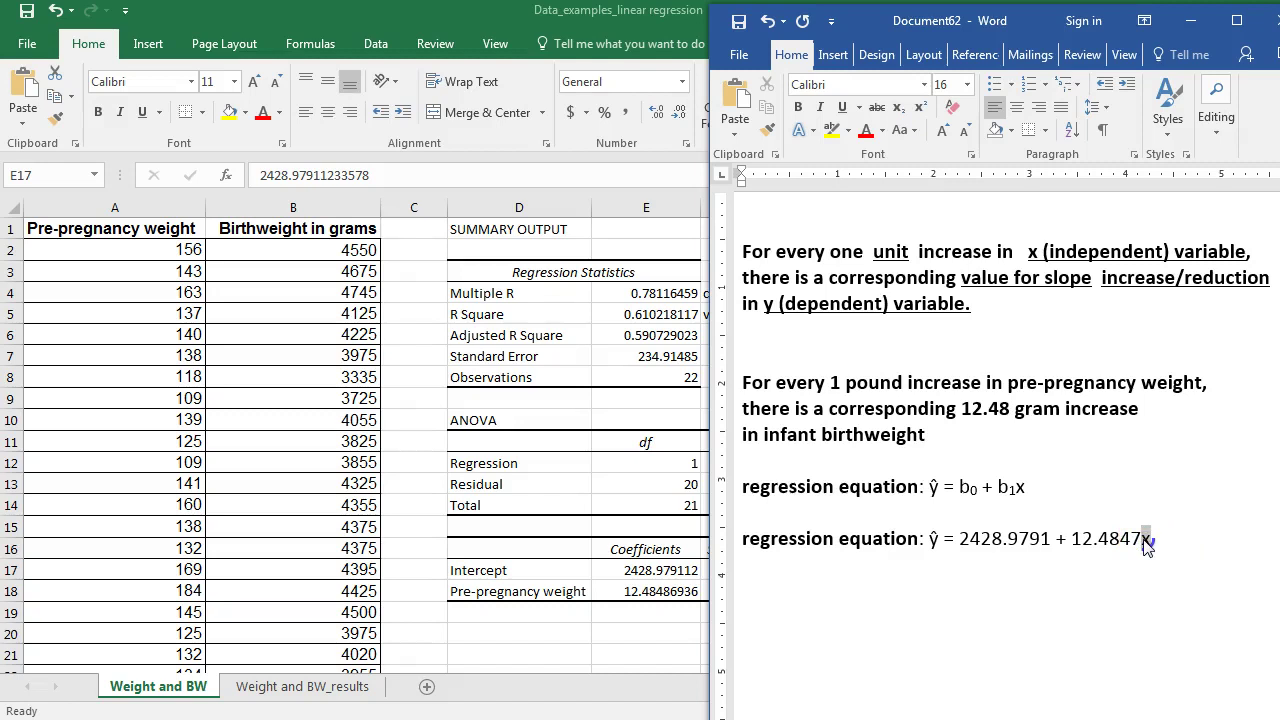
pyautogui.click(1182, 545)
pyautogui.click(1166, 545)
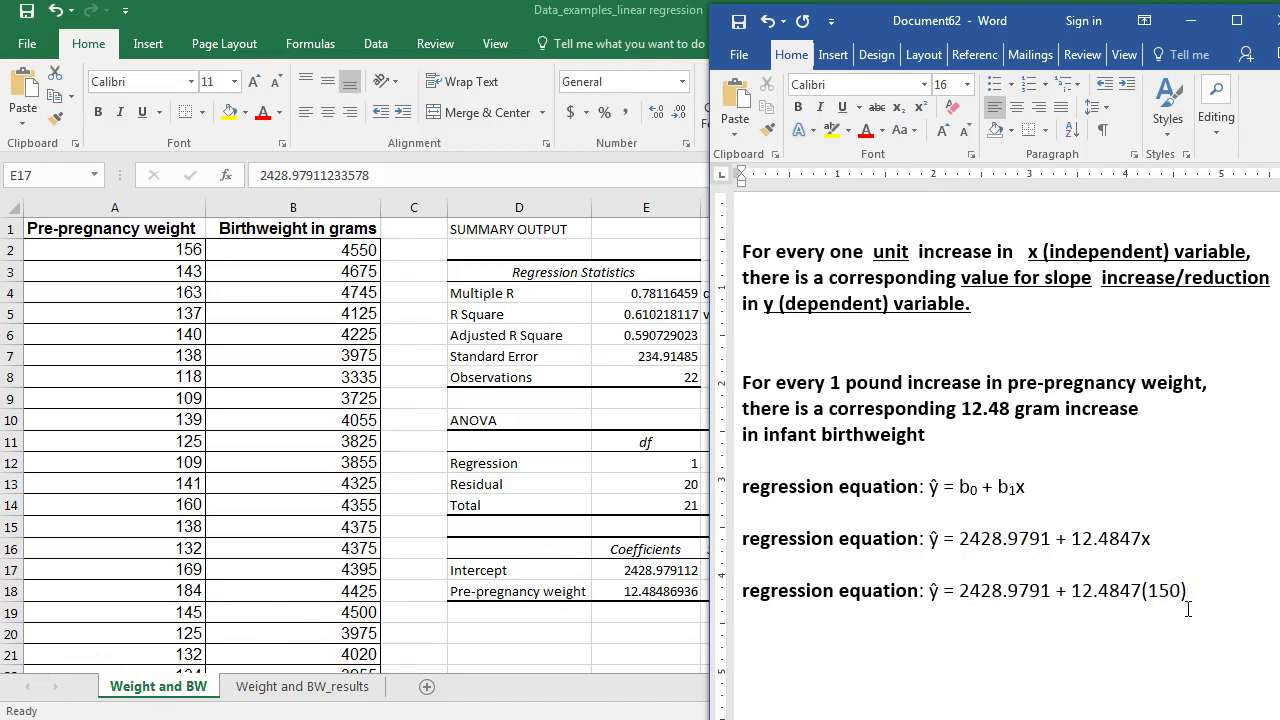
pyautogui.click(1193, 600)
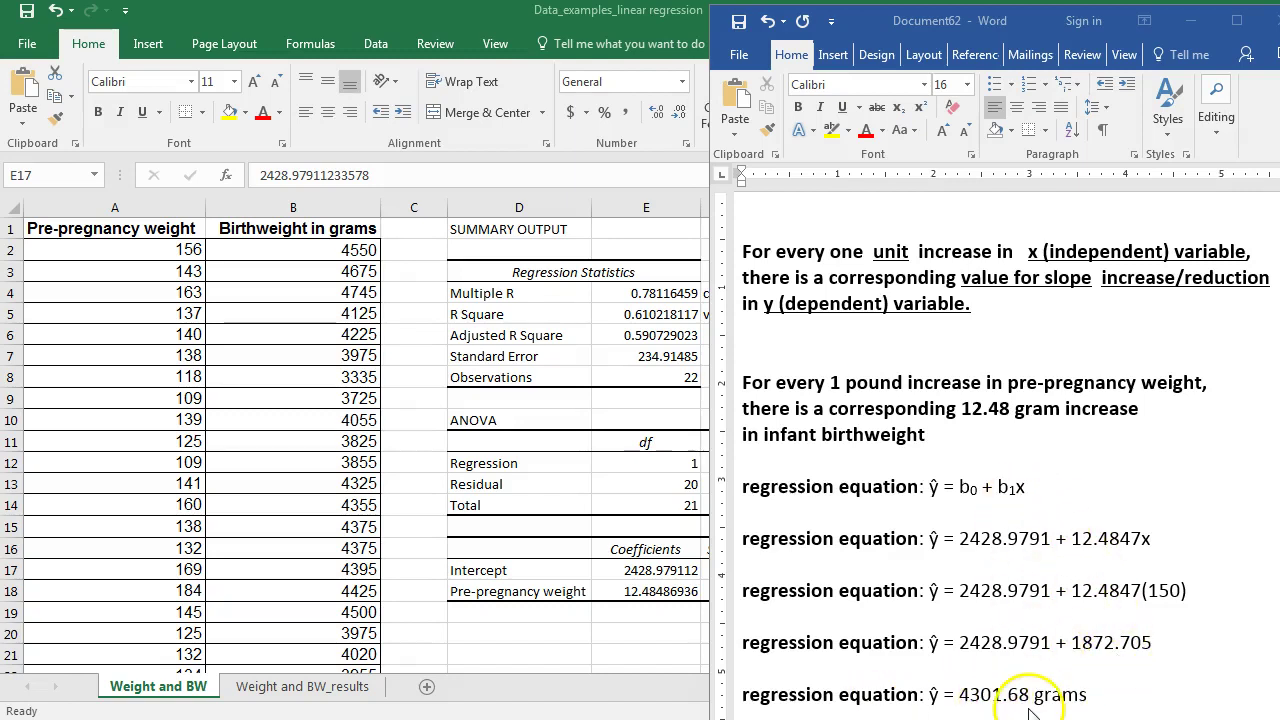
# Switch to Excel and compare the Observations count in the regression output with the data rows in columns A and B.
pyautogui.click(405, 415)
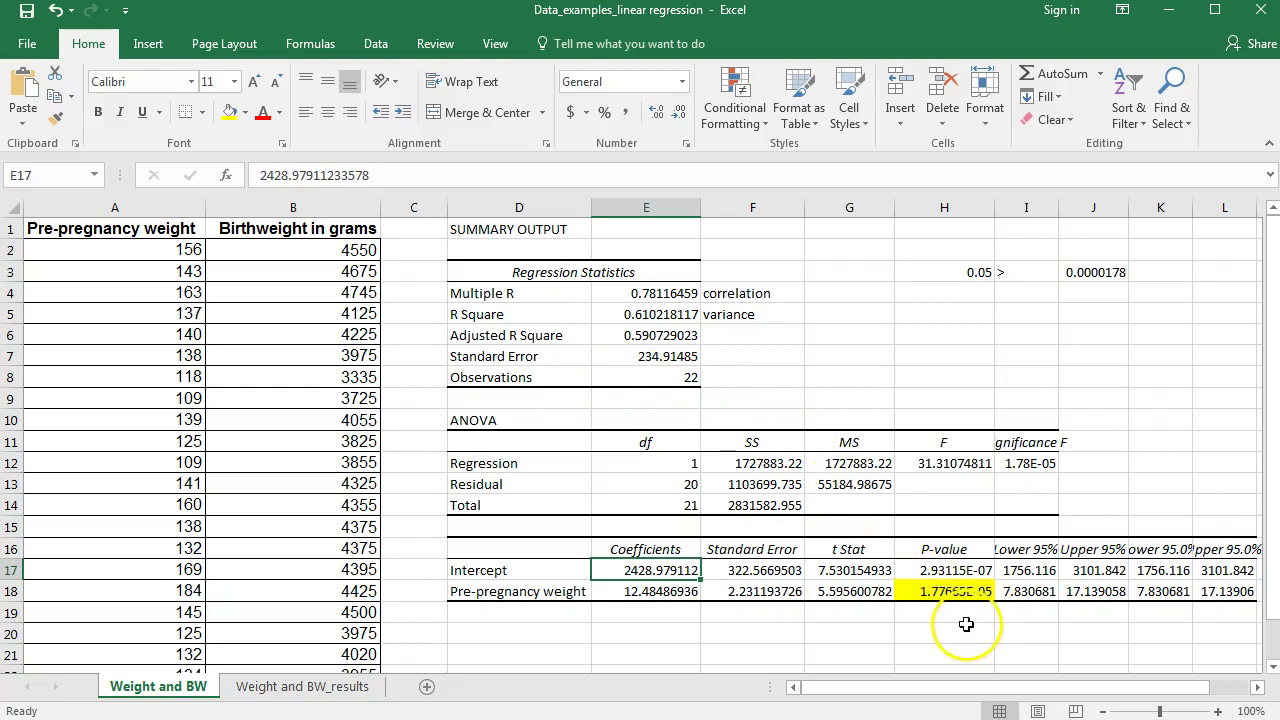
pyautogui.click(646, 377)
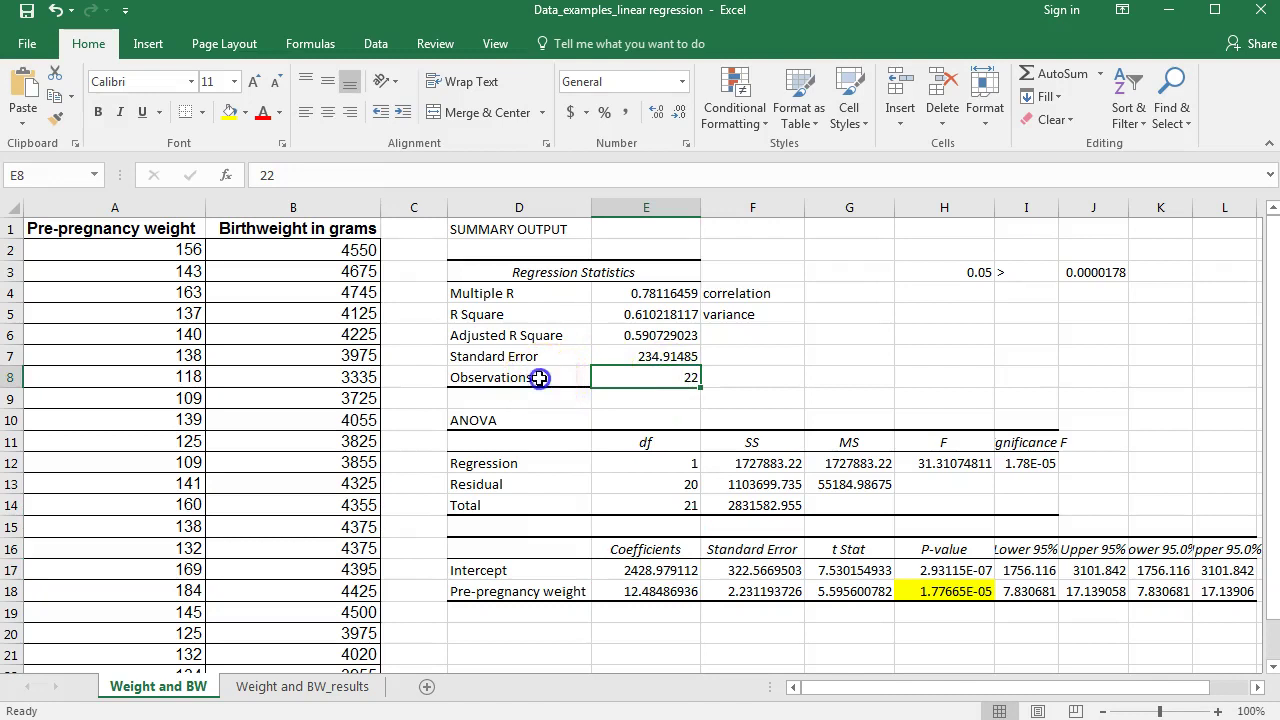
pyautogui.moveTo(539, 377); pyautogui.dragTo(583, 380)
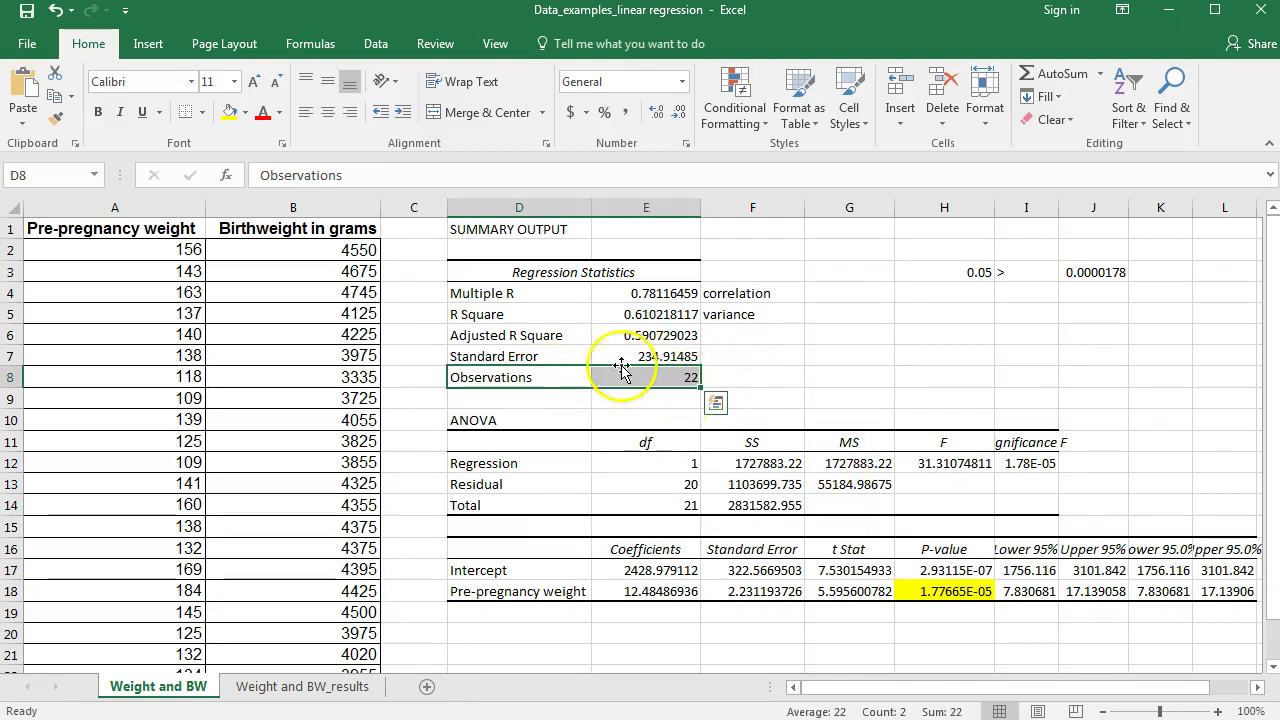
pyautogui.click(287, 290)
pyautogui.scroll(-2, 330, 403)
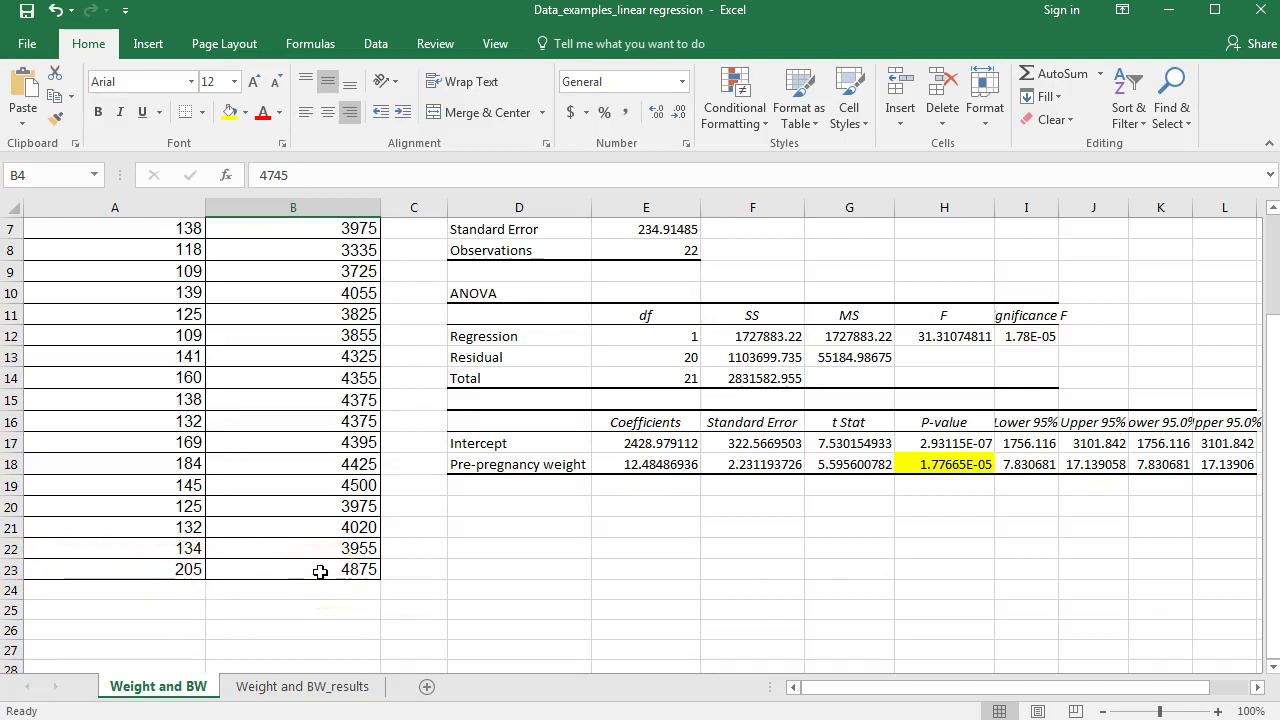
pyautogui.scroll(2, 320, 571)
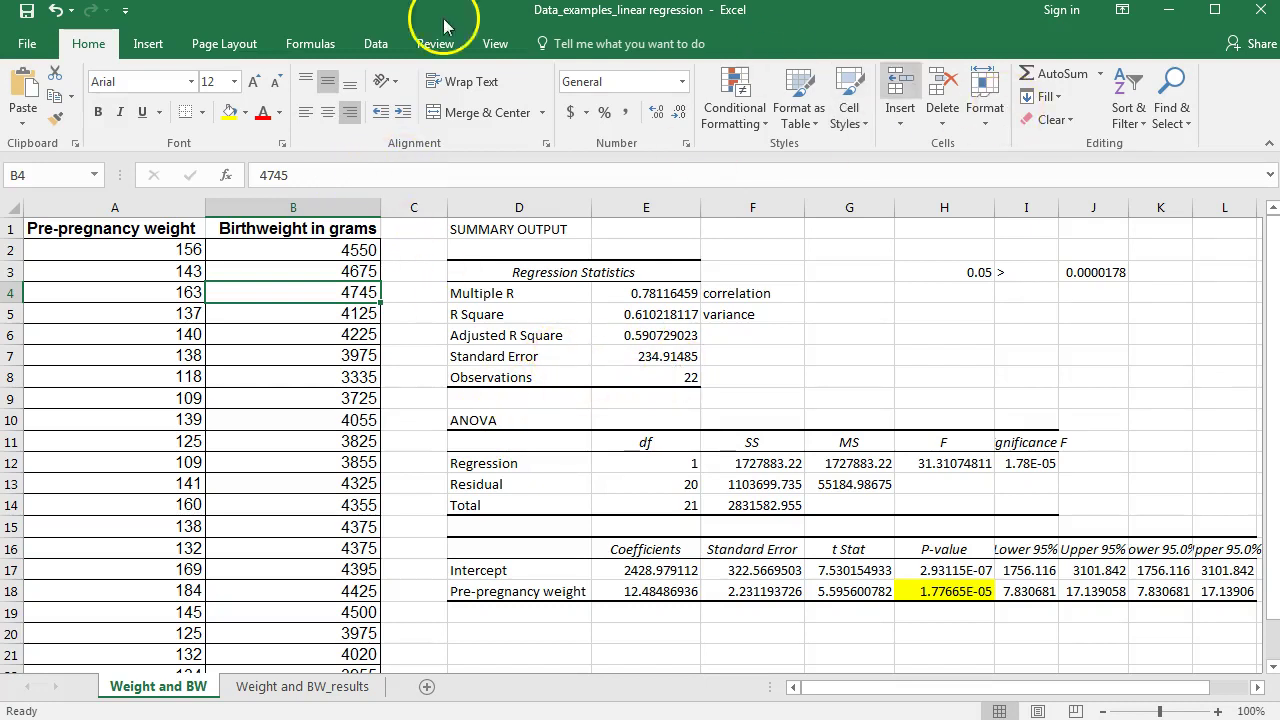
# Reopen the Data Analysis Regression settings to review the input ranges, labels and output range, then leave without running it.
pyautogui.click(376, 43)
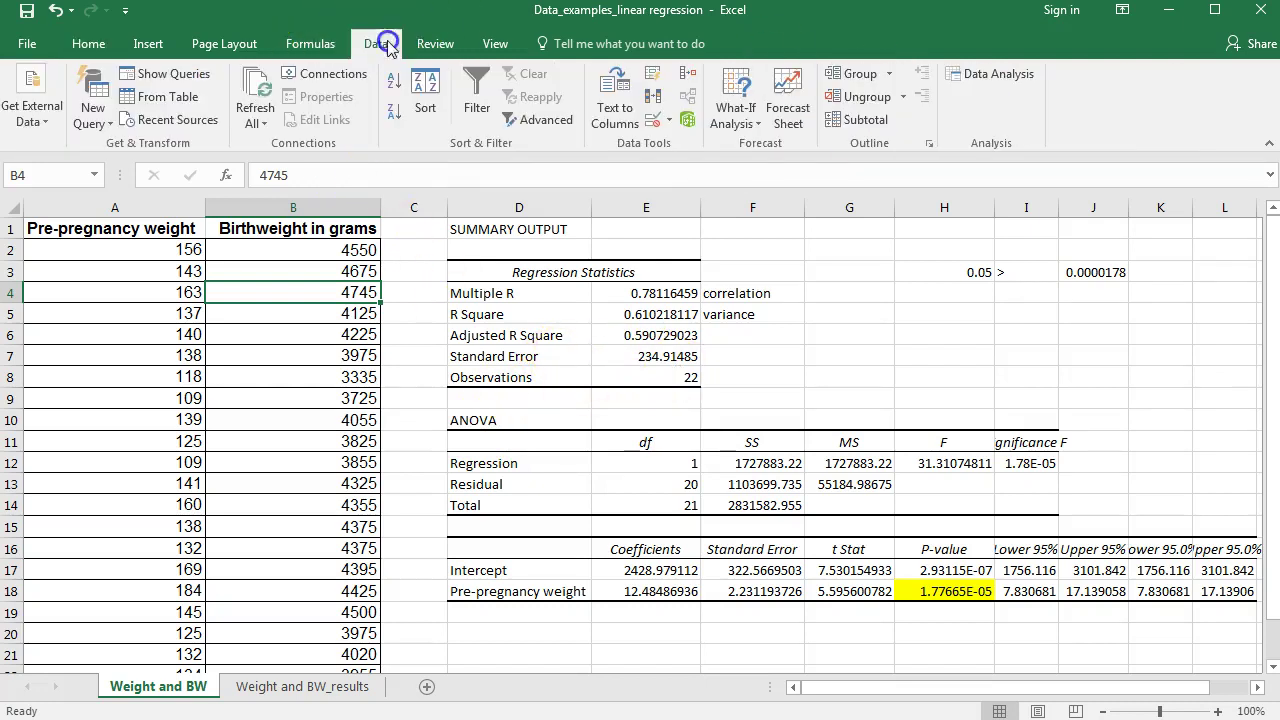
pyautogui.click(995, 78)
pyautogui.click(1022, 283)
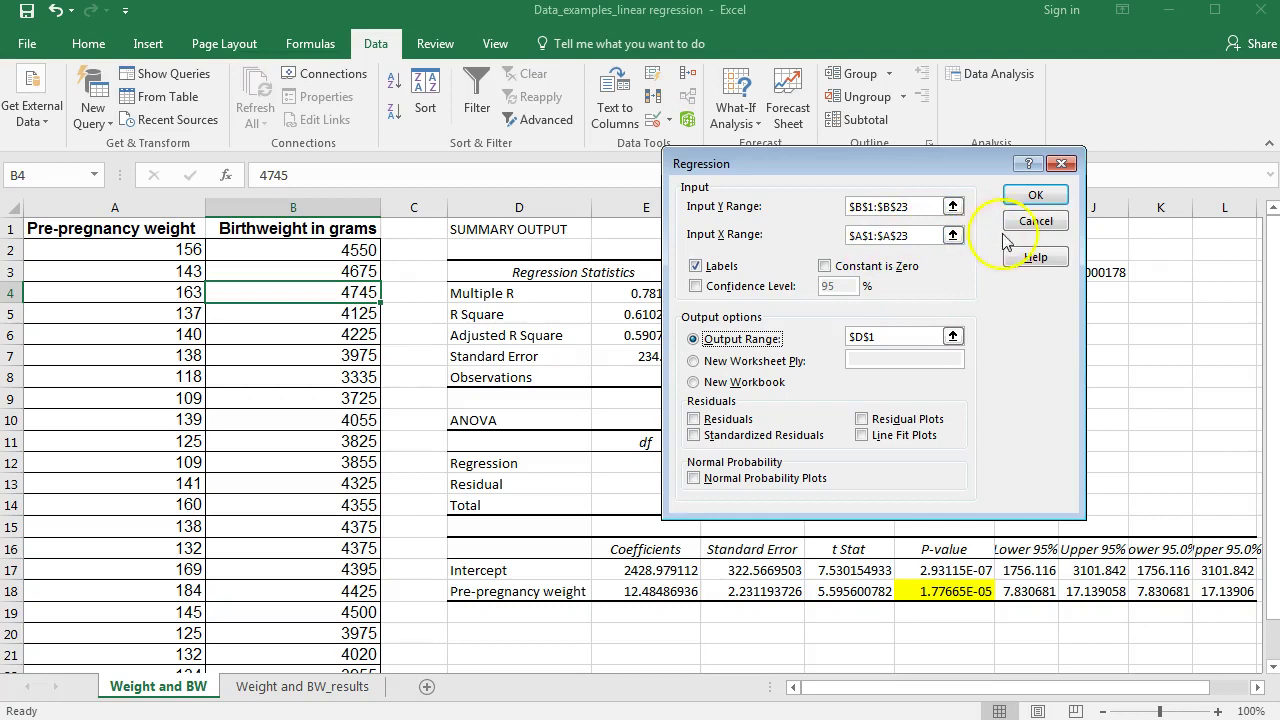
pyautogui.click(1036, 221)
pyautogui.click(1024, 308)
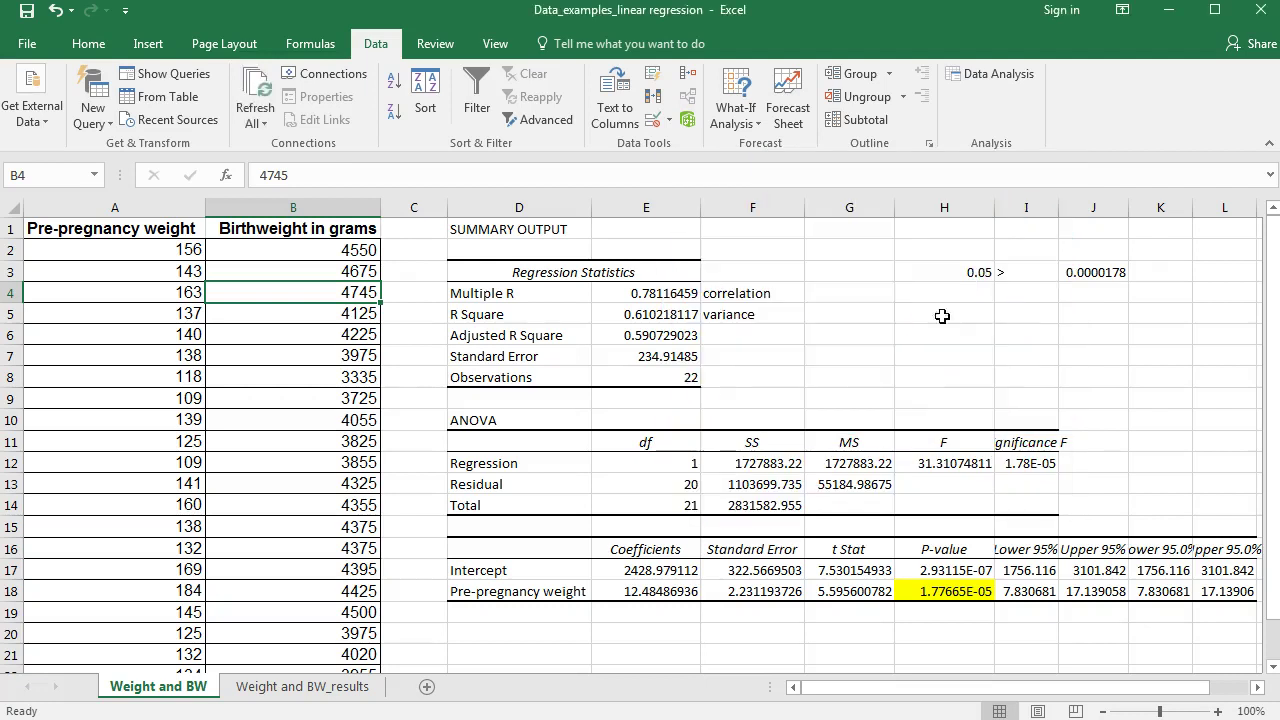
# Switch to Word and enclose b1x in parentheses in the general regression equation, giving ŷ = b0 +( b1x).
pyautogui.hotkey('alt', 'Tab')
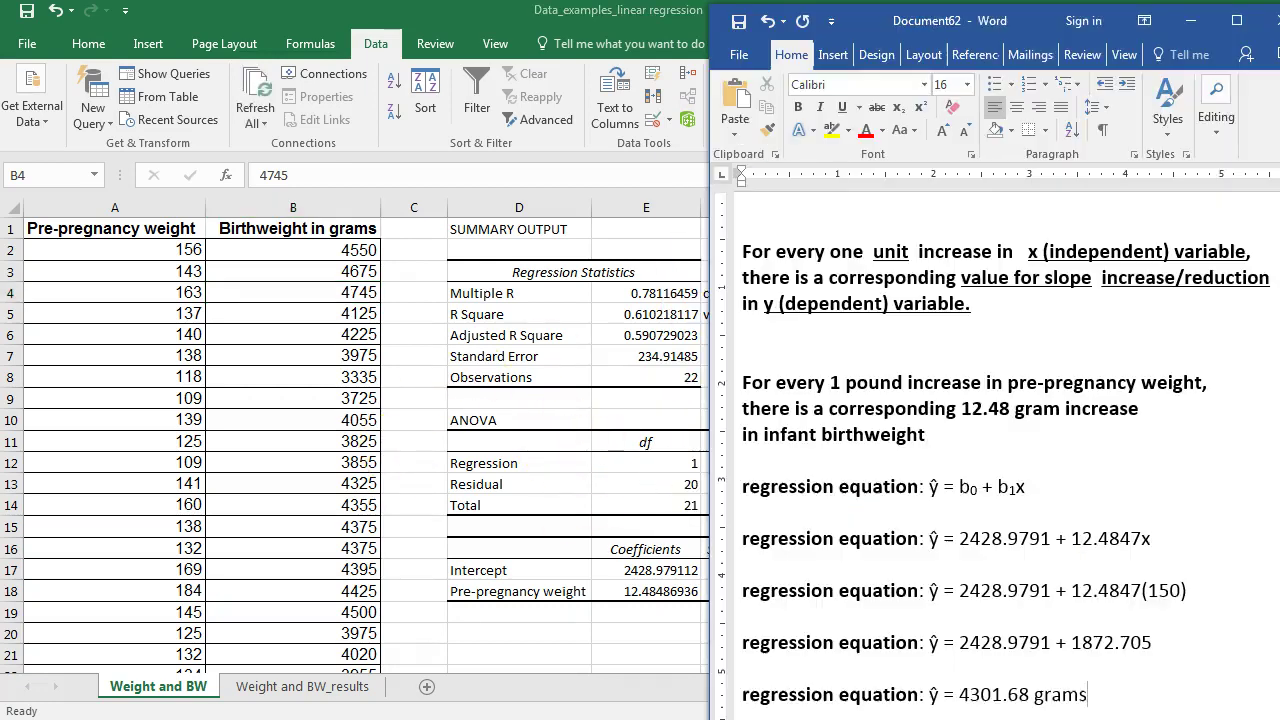
pyautogui.click(1098, 697)
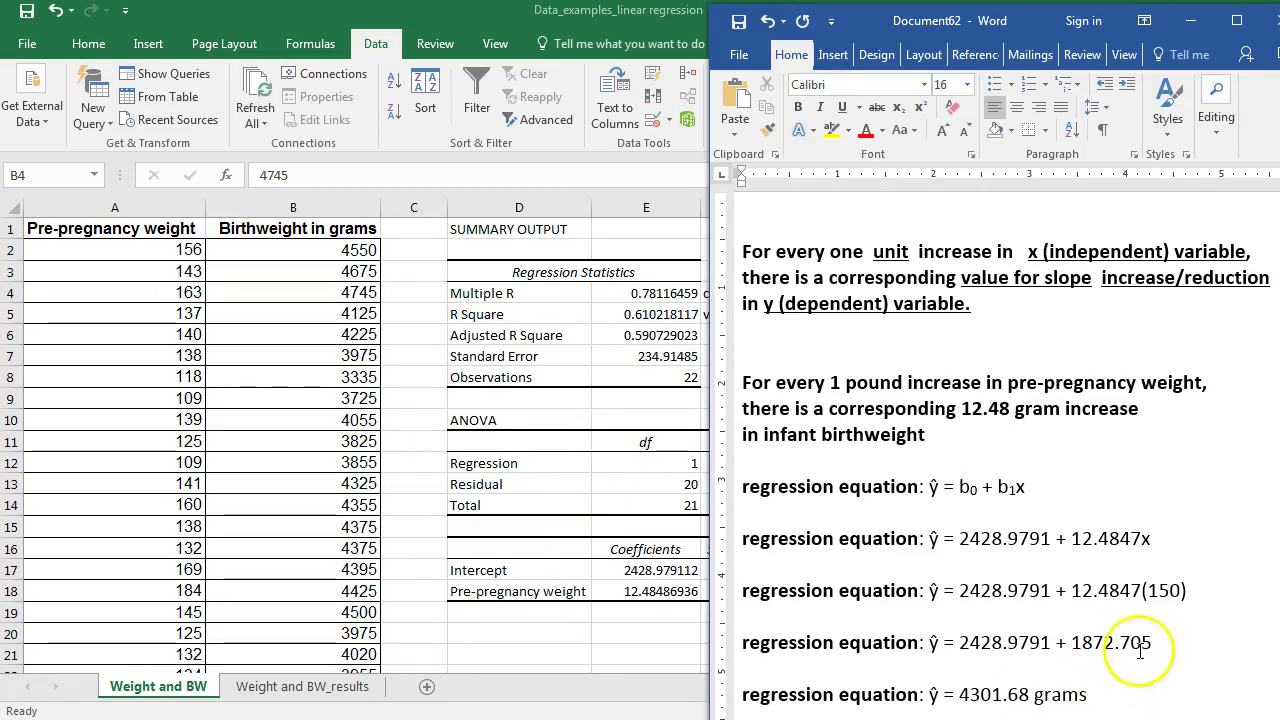
pyautogui.click(1072, 591)
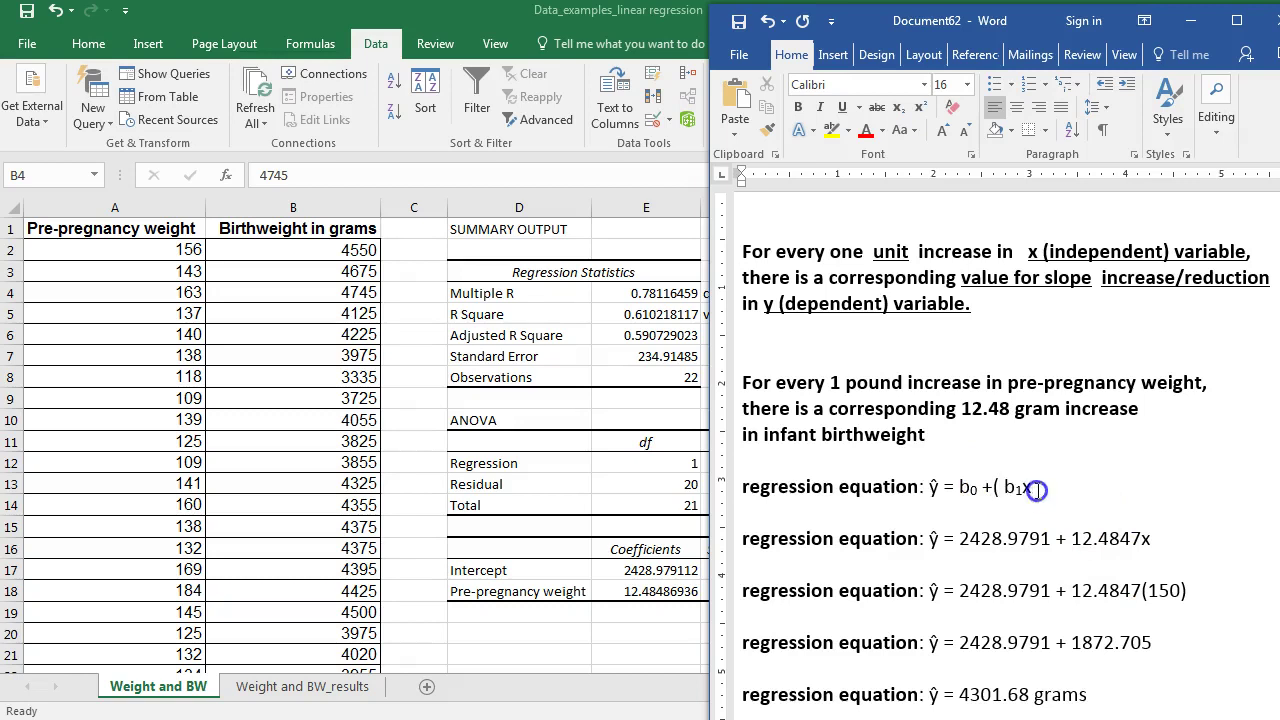
pyautogui.click(1039, 488)
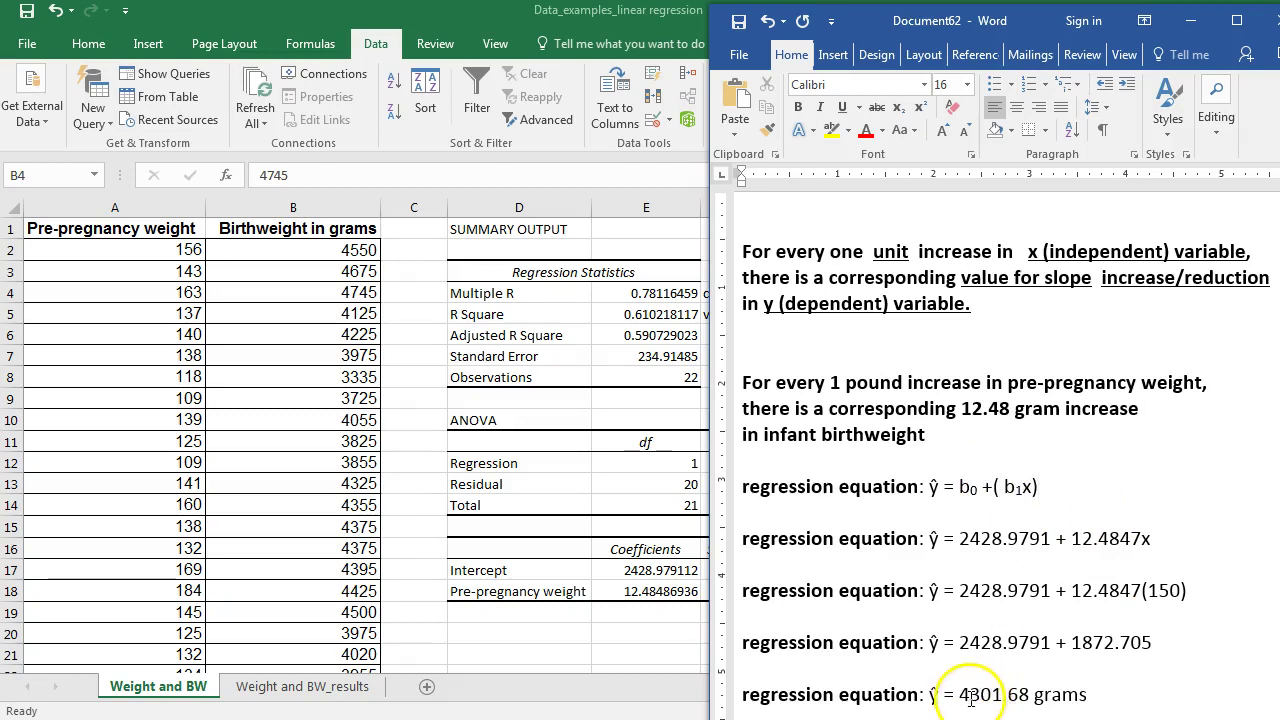